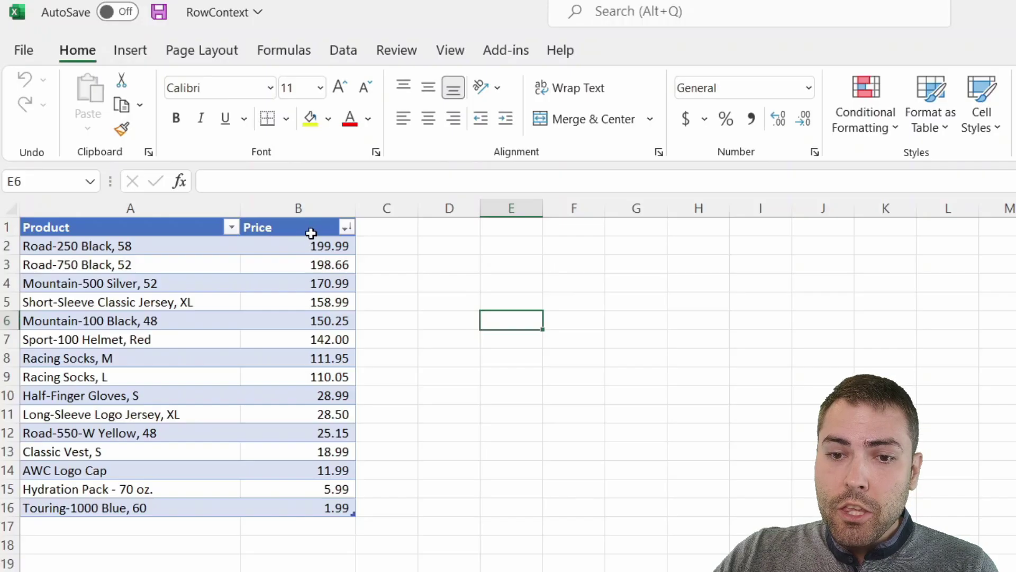
- Start a numbering column with 1 in C2 and =C2+1 in C3
drag(214, 174, 206, 356)
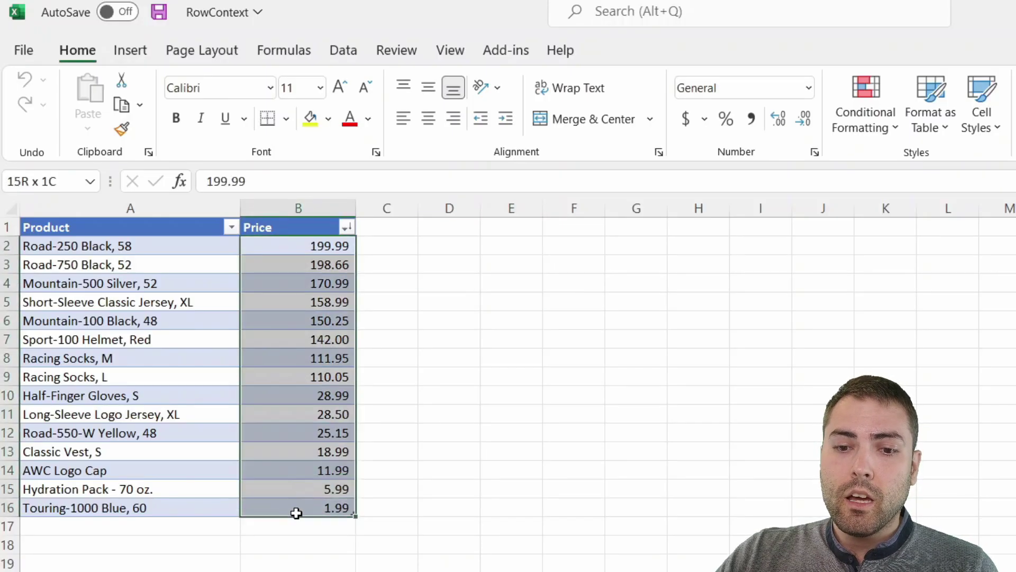
drag(302, 244, 281, 508)
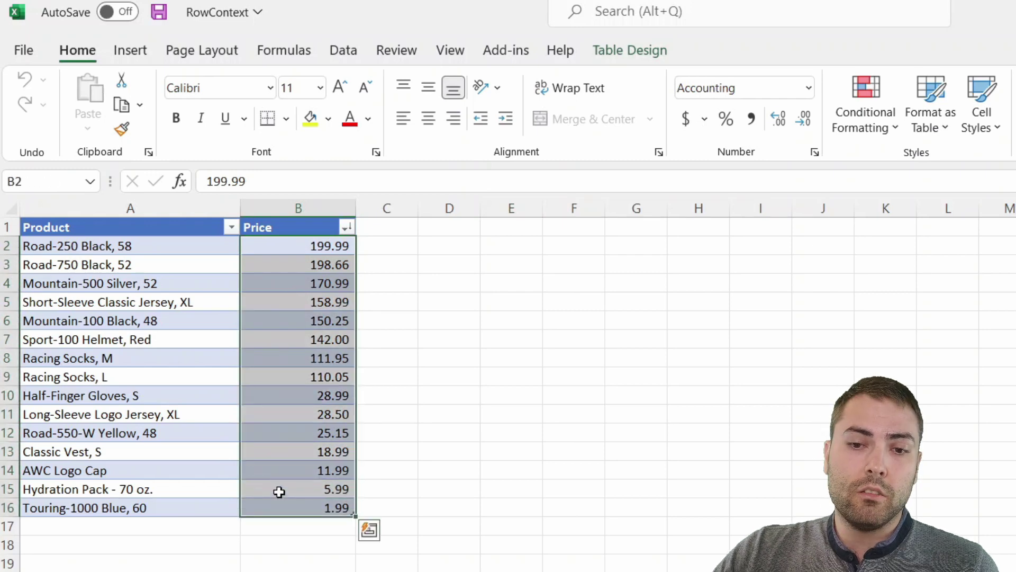
click(383, 244)
text(1)
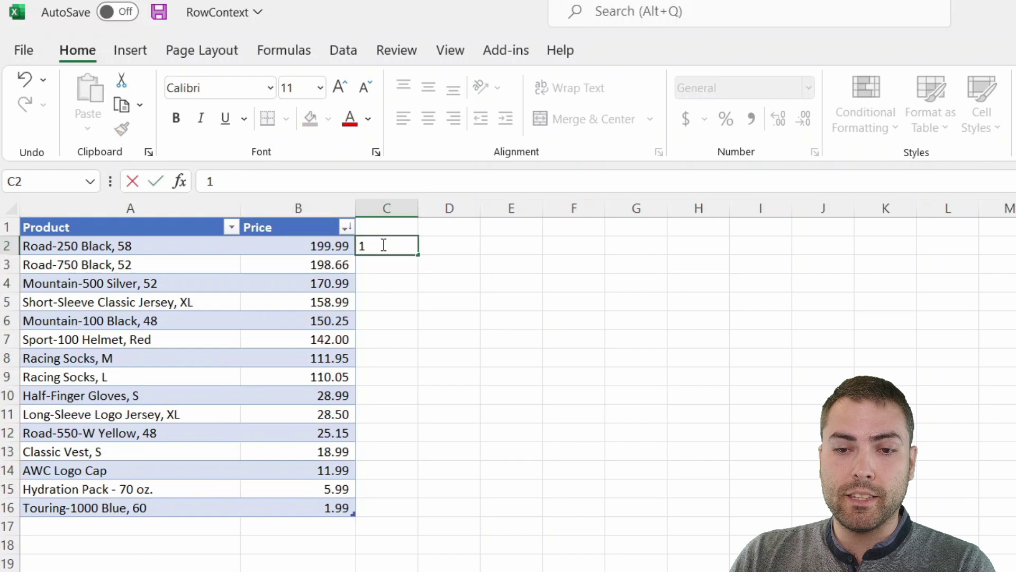
key(Return)
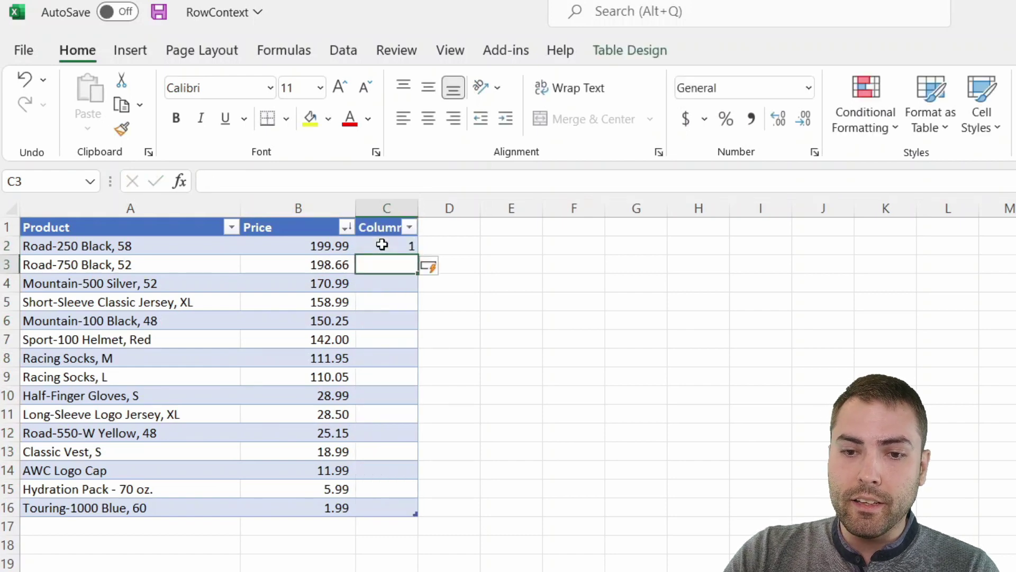
text(=)
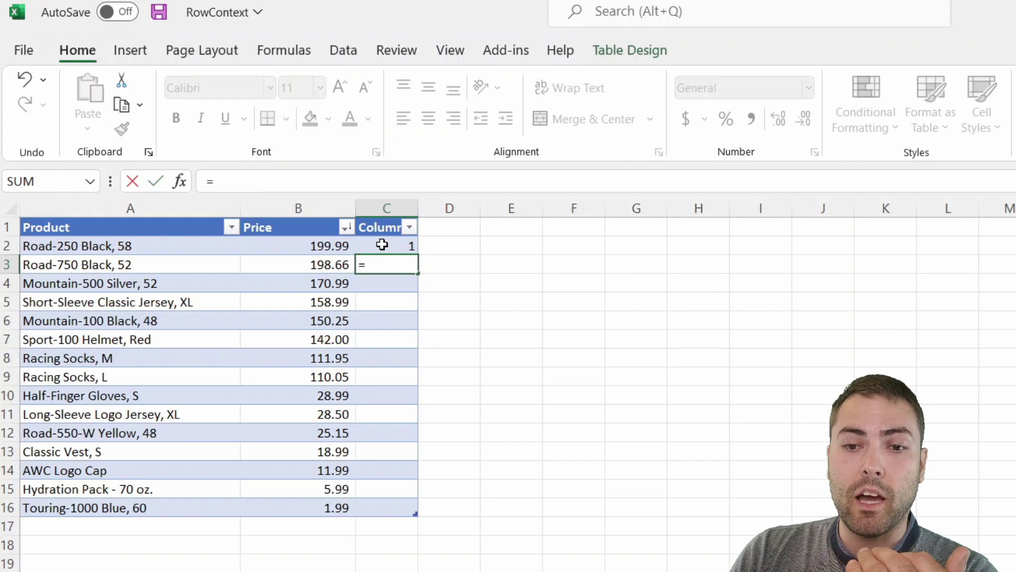
click(383, 244)
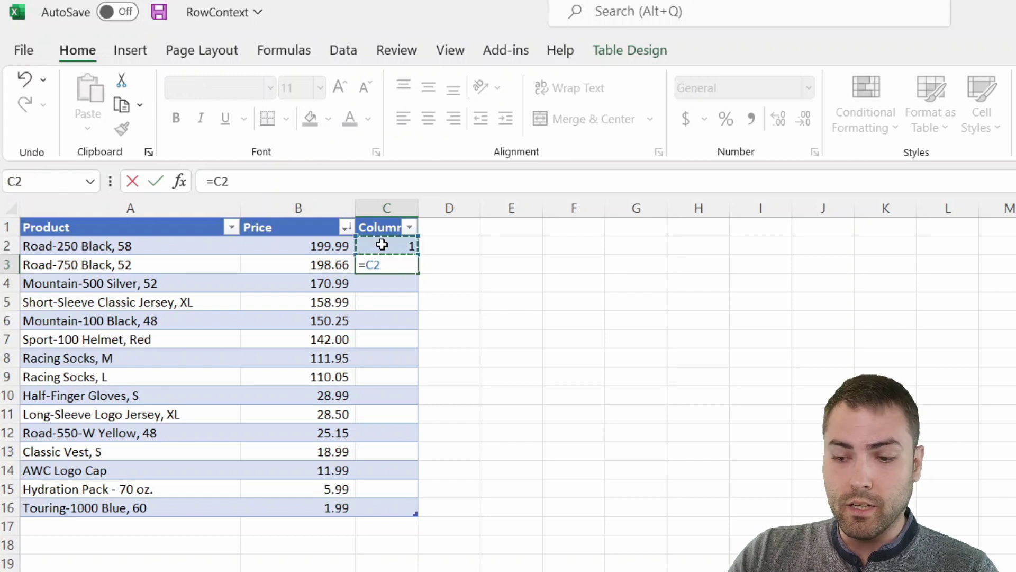
text(+1)
key(Return)
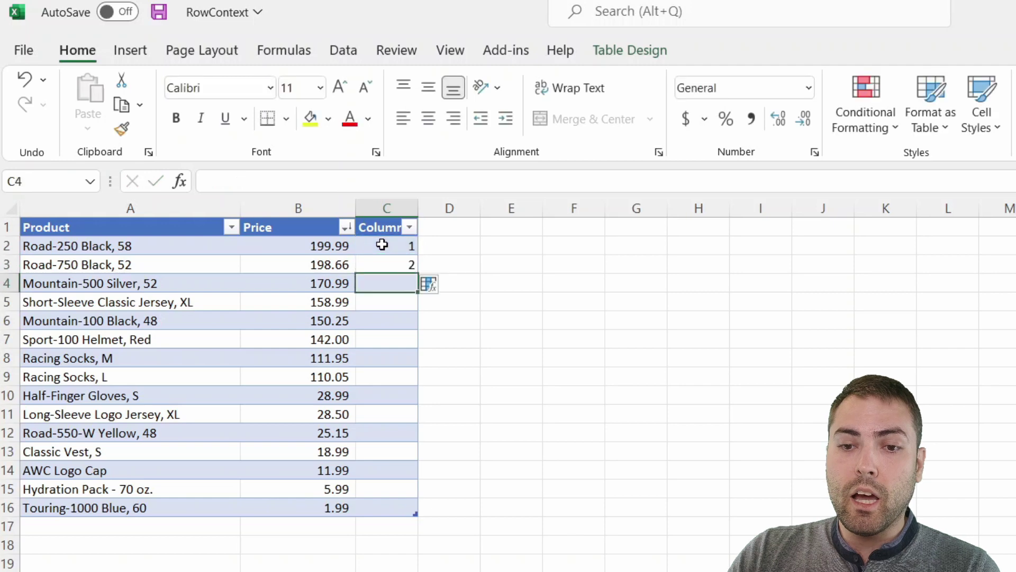
- Fill the =C2+1 formula down so the rows number 1 to 15, and check it
click(411, 264)
double_click(417, 274)
drag(389, 246, 388, 505)
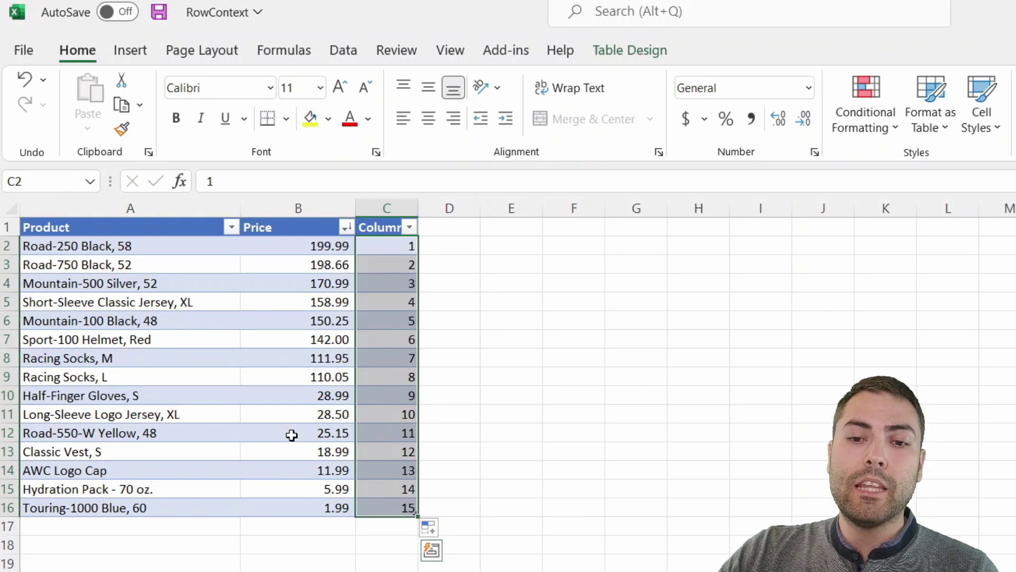
click(334, 262)
click(407, 260)
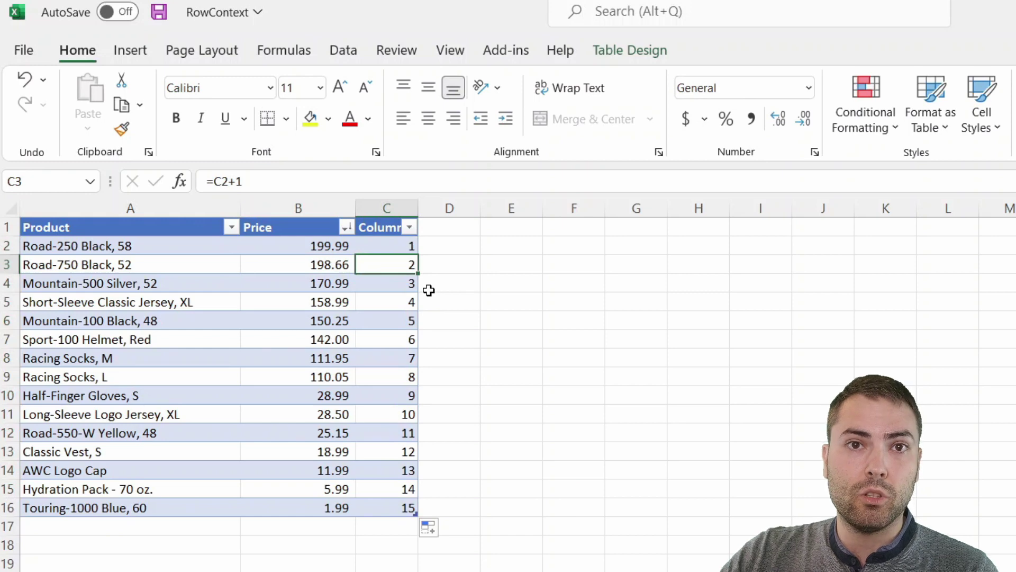
right_click(411, 214)
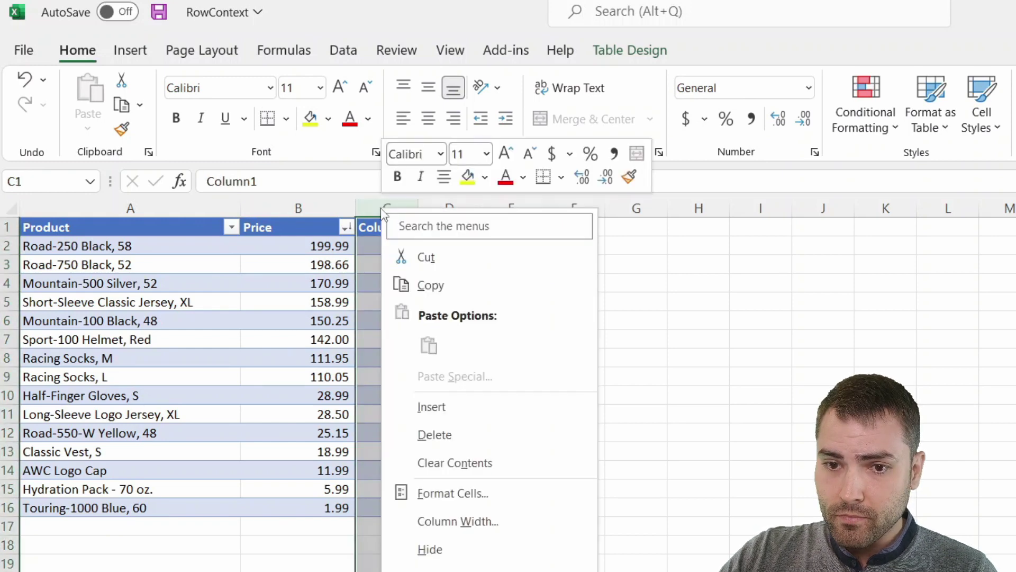
- Delete the numbering column, leaving just Product and Price
click(509, 429)
click(235, 282)
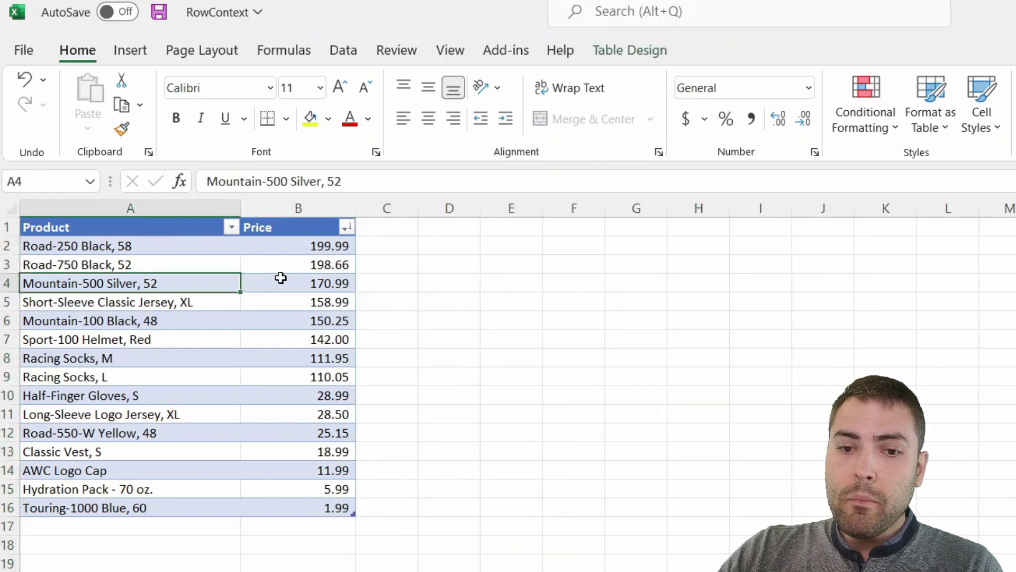
click(300, 269)
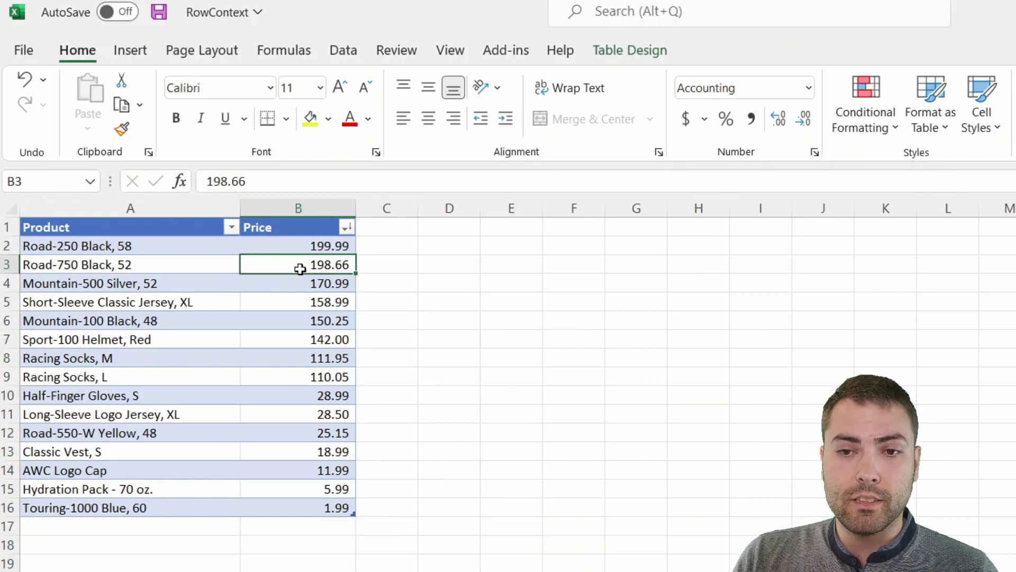
drag(386, 248, 377, 507)
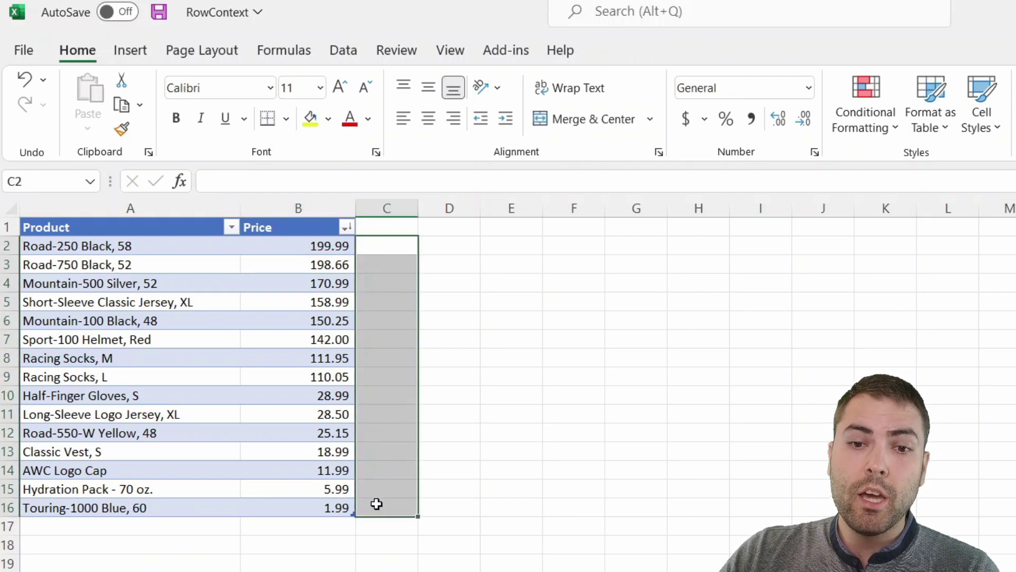
click(301, 243)
- Select table rows and cells, ending on the whole Mountain-500 Silver, 52 row
drag(87, 239, 339, 507)
drag(175, 251, 302, 245)
drag(125, 238, 294, 247)
click(223, 265)
drag(222, 265, 297, 264)
drag(159, 283, 297, 302)
click(158, 286)
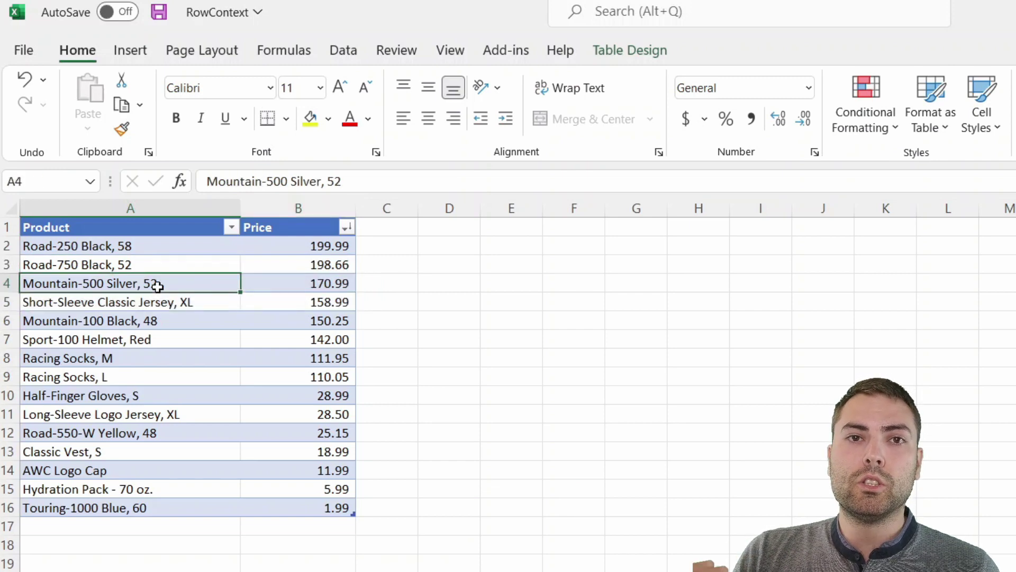
click(337, 285)
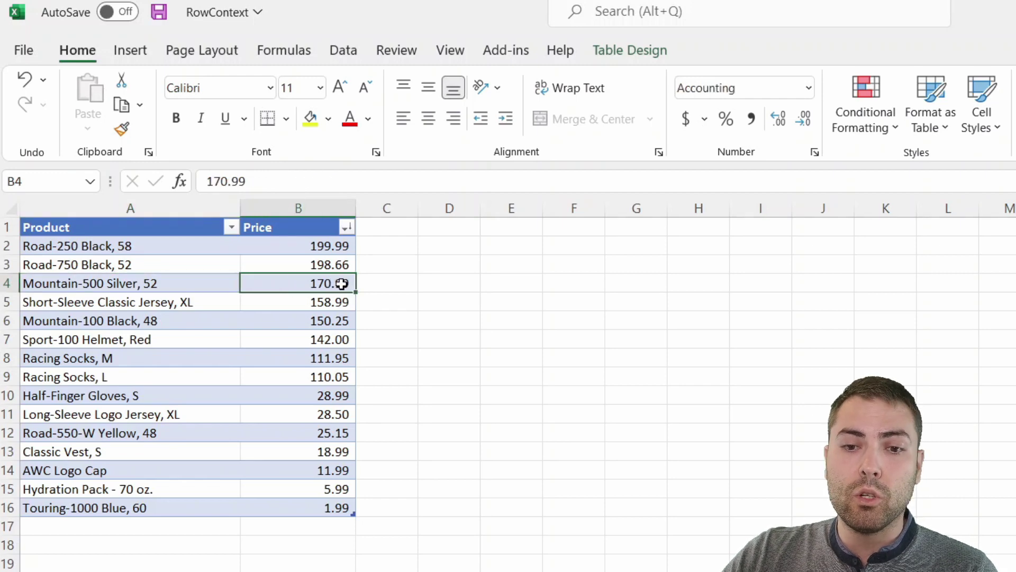
drag(343, 283, 131, 281)
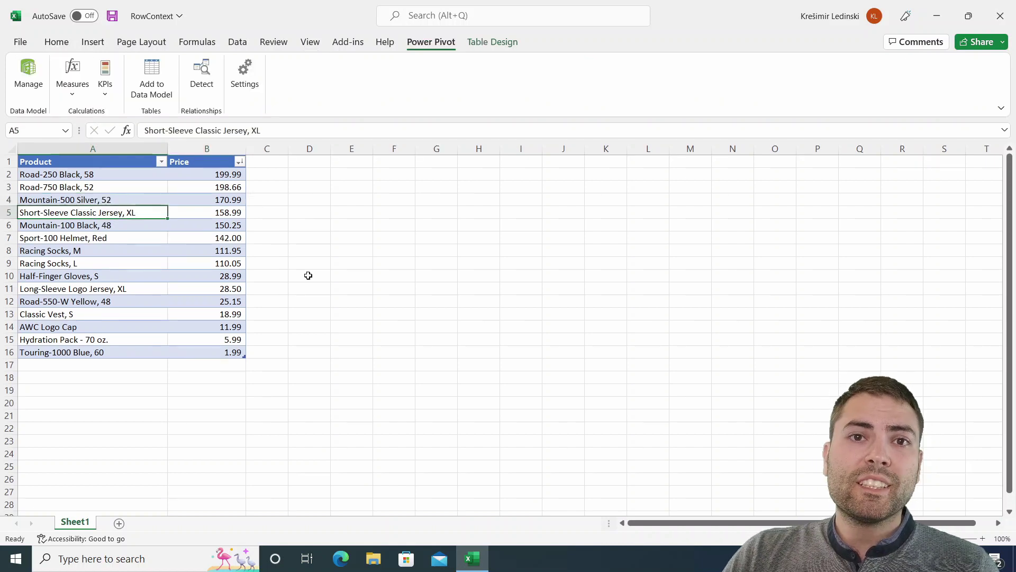
- Add the price table to the Data Model and begin a new column in maximized Power Pivot
drag(53, 161, 215, 314)
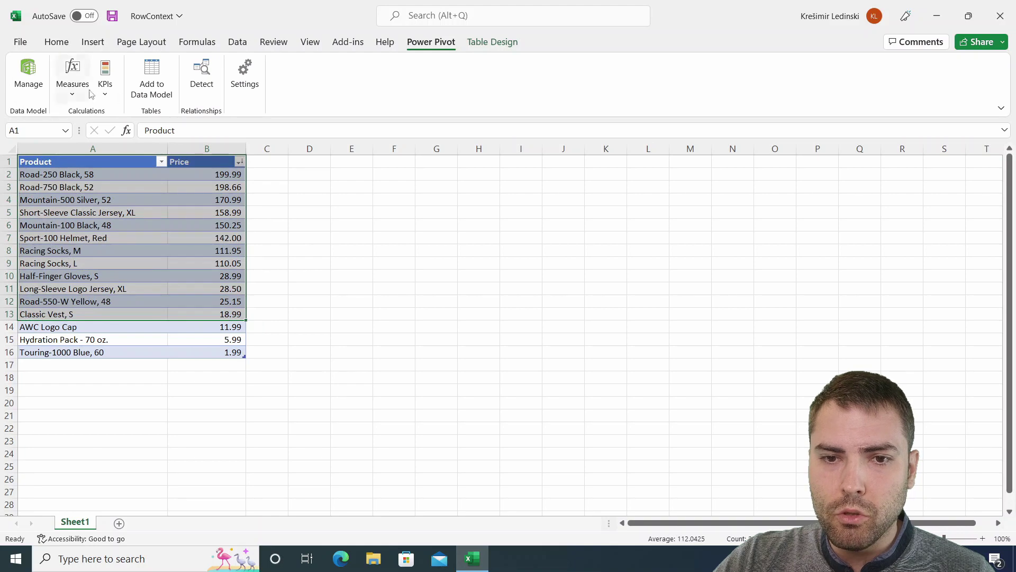
click(156, 74)
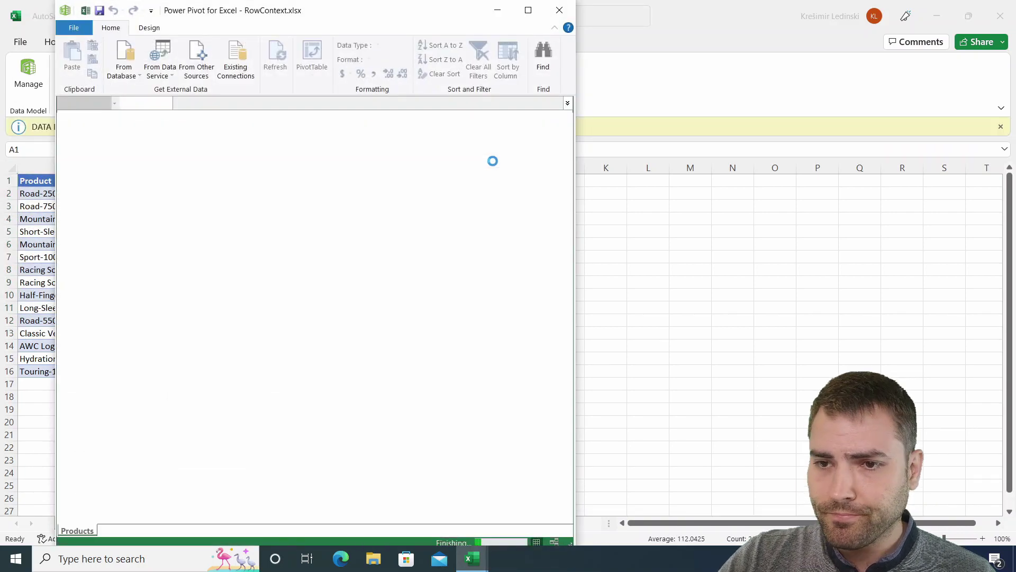
click(528, 10)
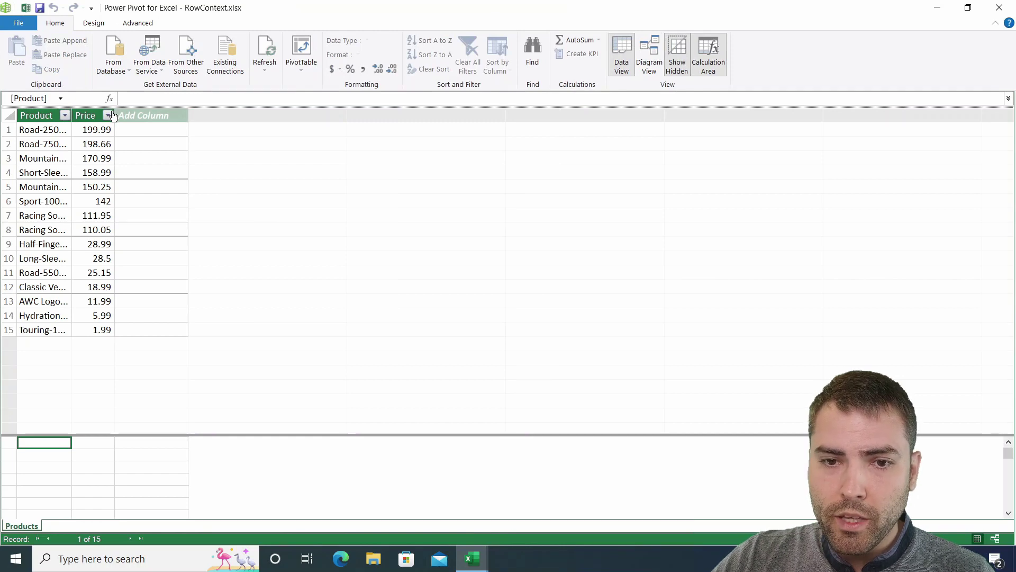
click(134, 97)
click(151, 128)
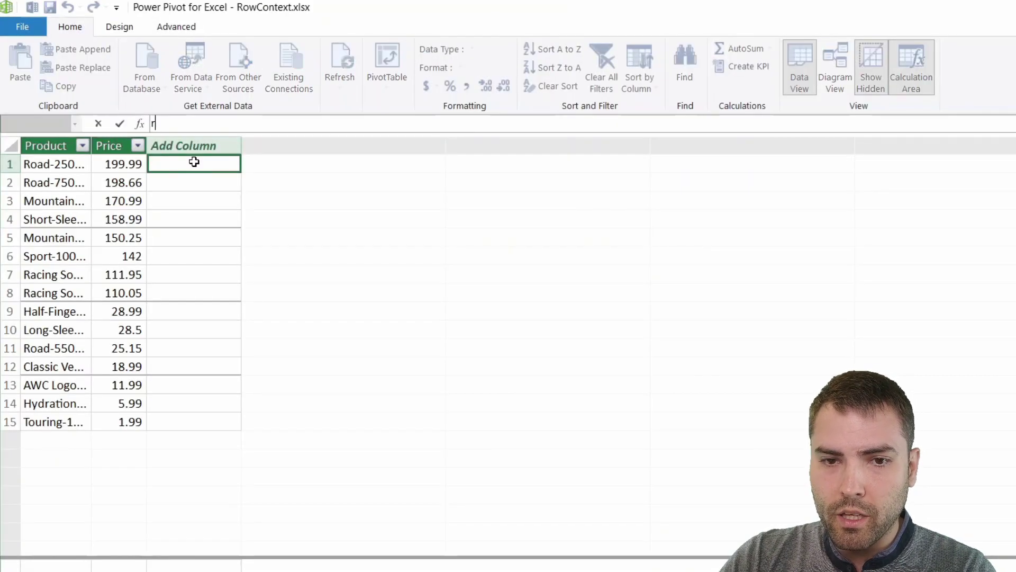
- Begin the Ranking formula with var currentROw = Products[Price] return
text(Ranking:=)
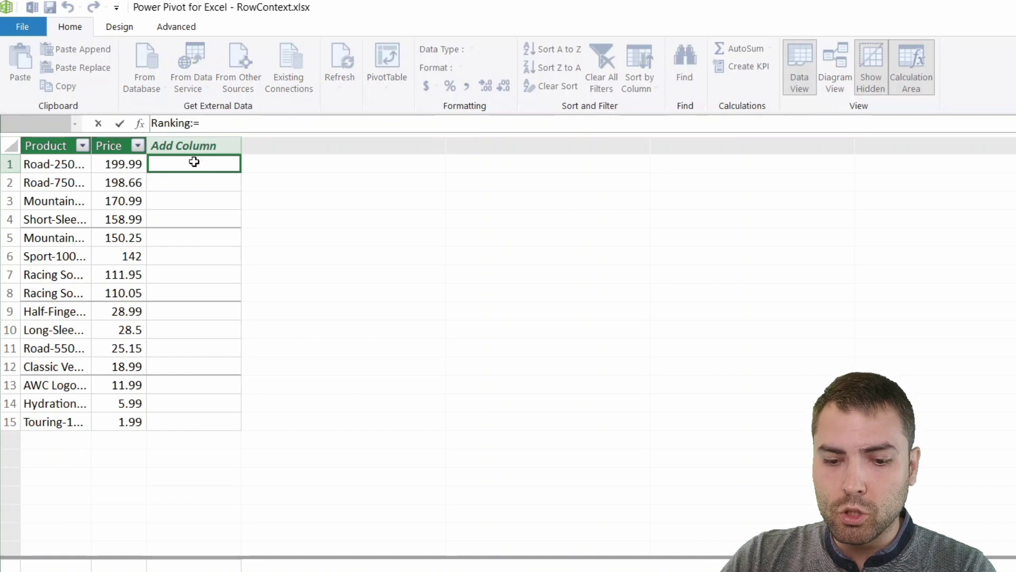
text( f)
key(BackSpace)
text(var)
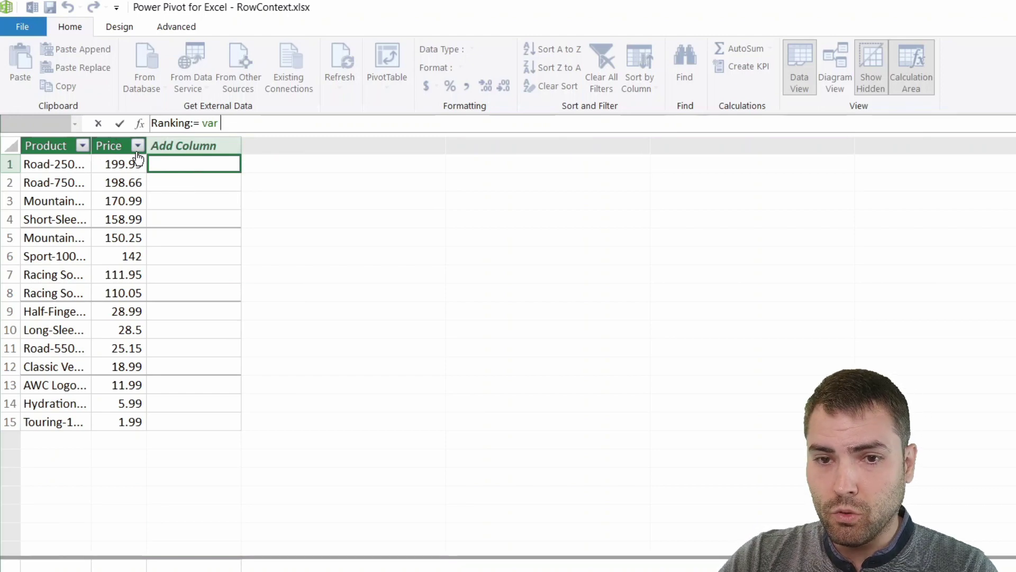
text(curr)
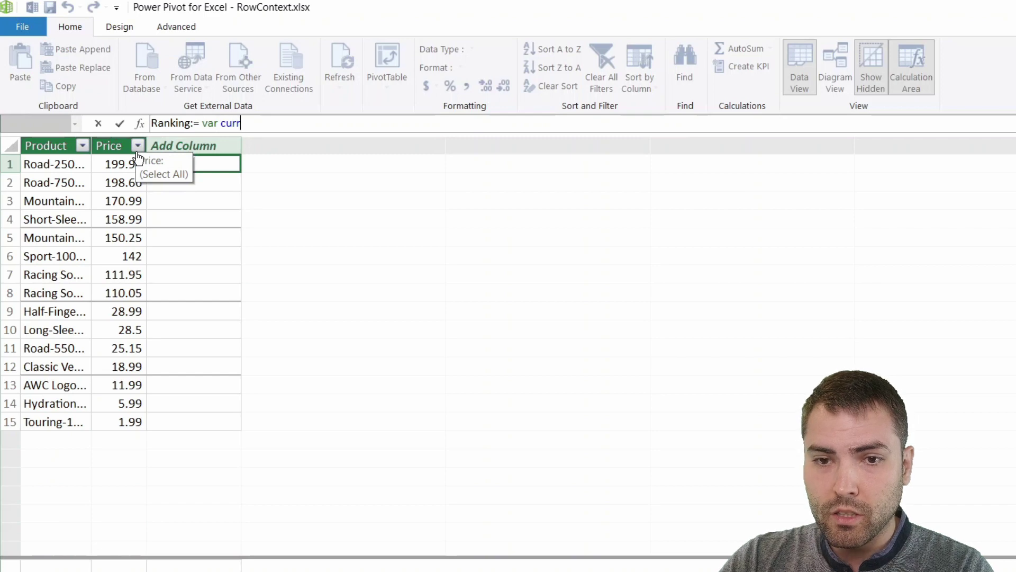
text(entROw =)
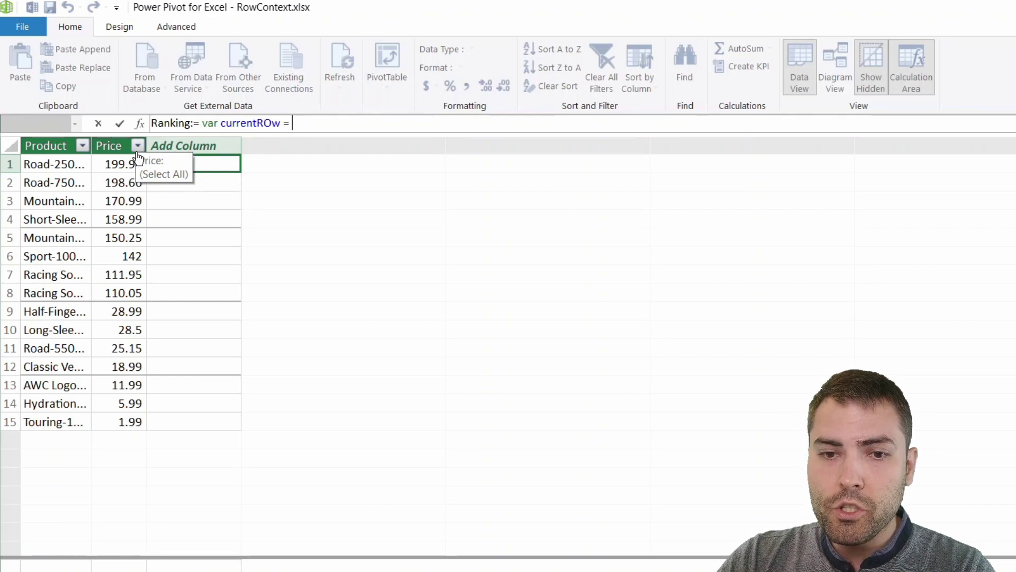
text( price)
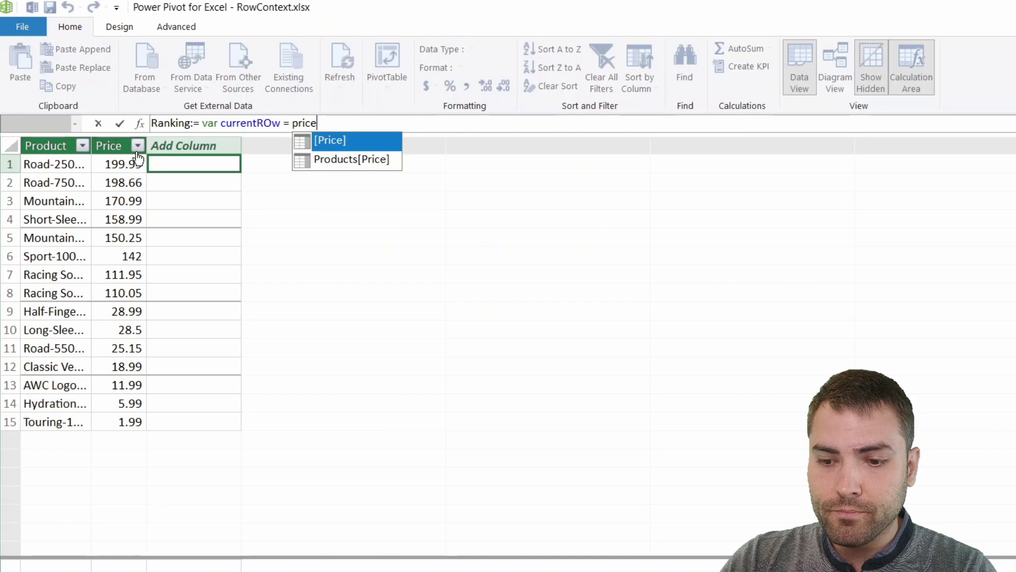
key(Tab)
text(retunr)
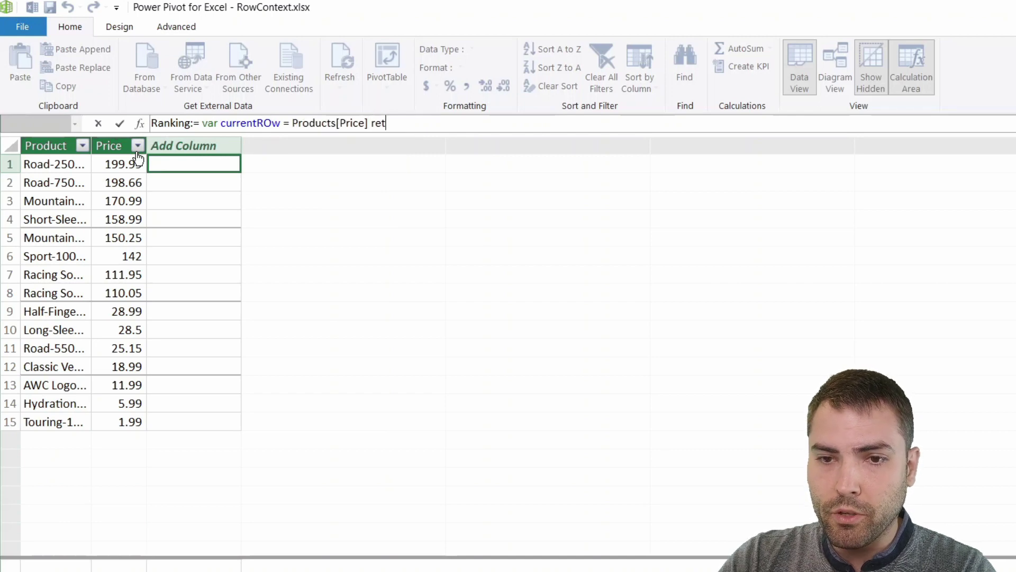
key(BackSpace)
key(BackSpace)
text(rn)
key(Escape)
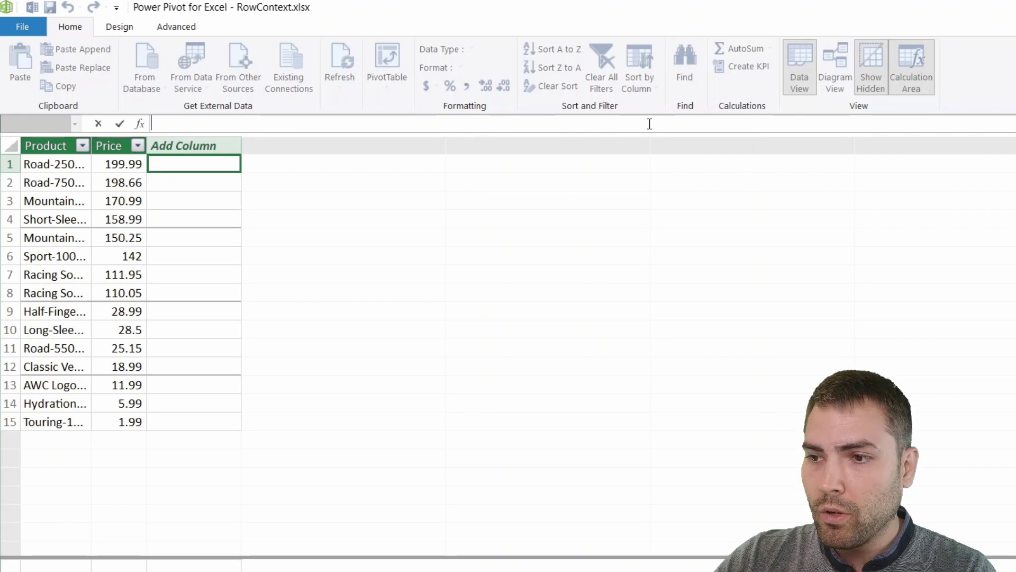
key(shift+Return)
- Finish it with FILTER(Products,Products[Price]>= currentROw) and commit the column
text(fil)
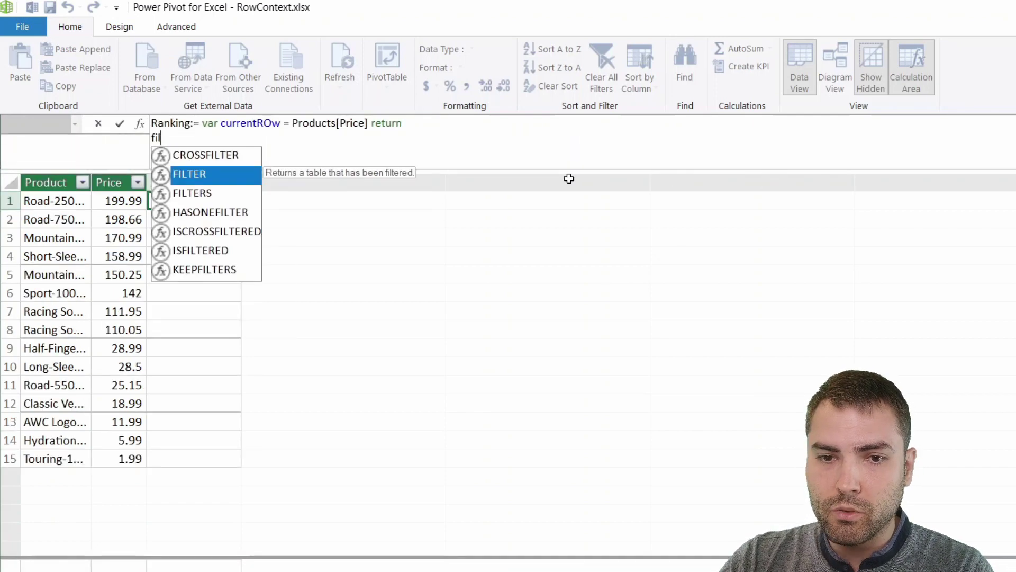
key(Tab)
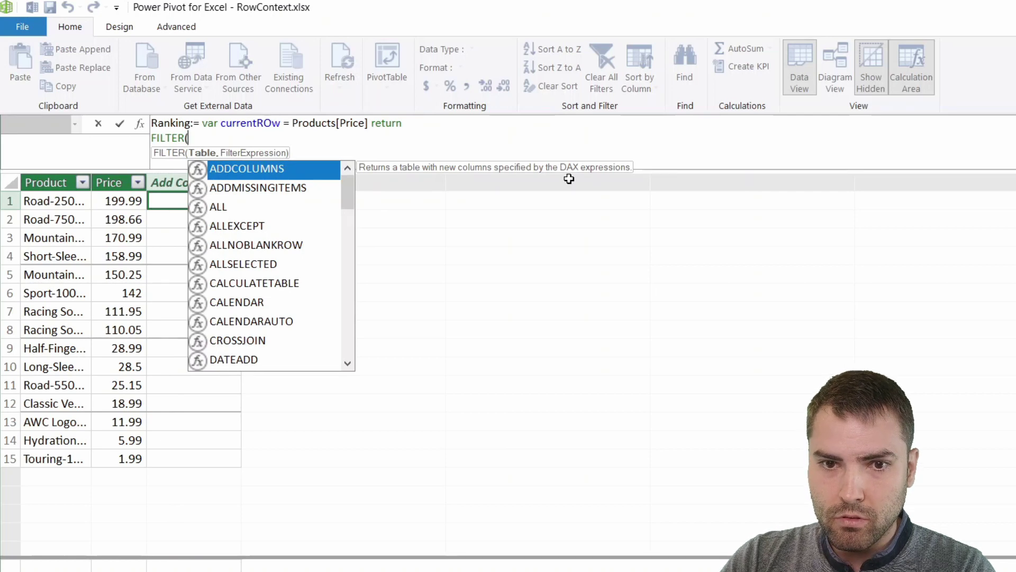
text(pro)
key(Tab)
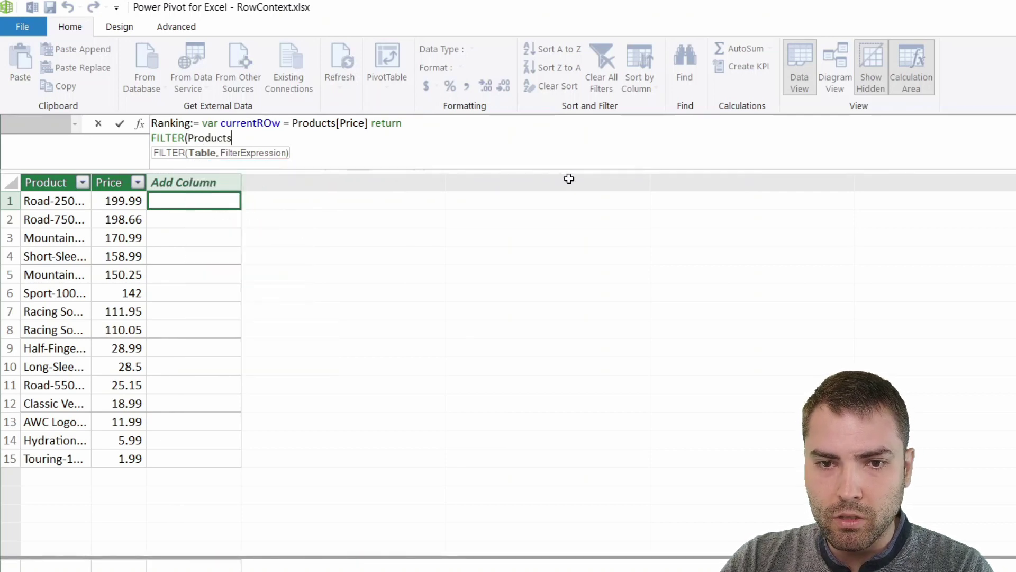
text(,)
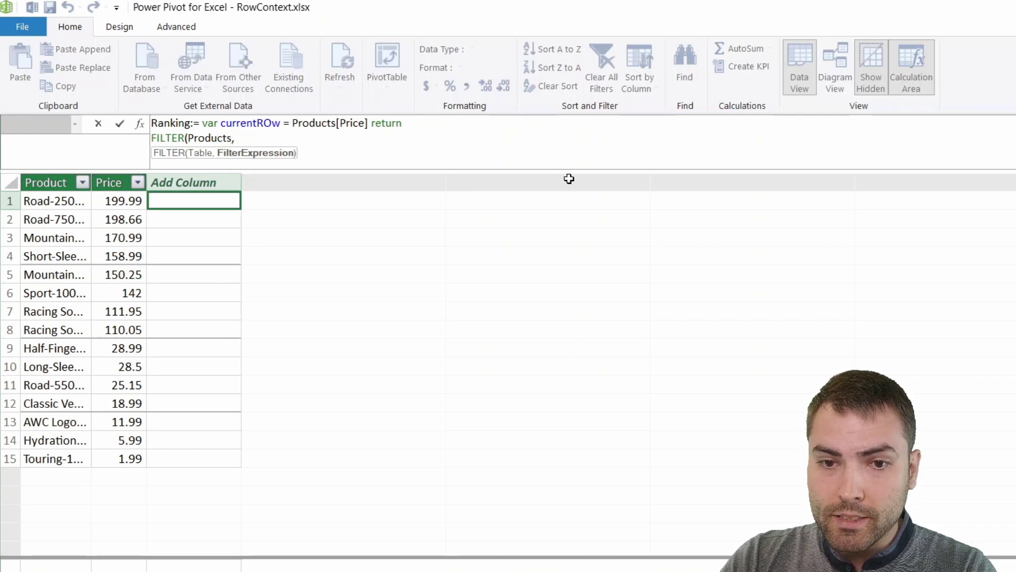
text(pri)
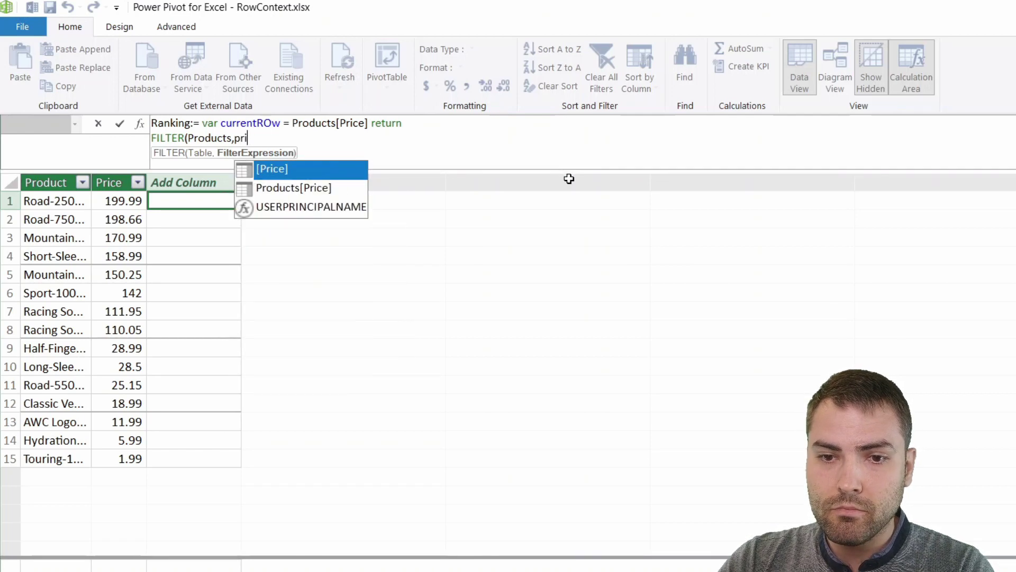
key(Down)
key(Tab)
text(>=)
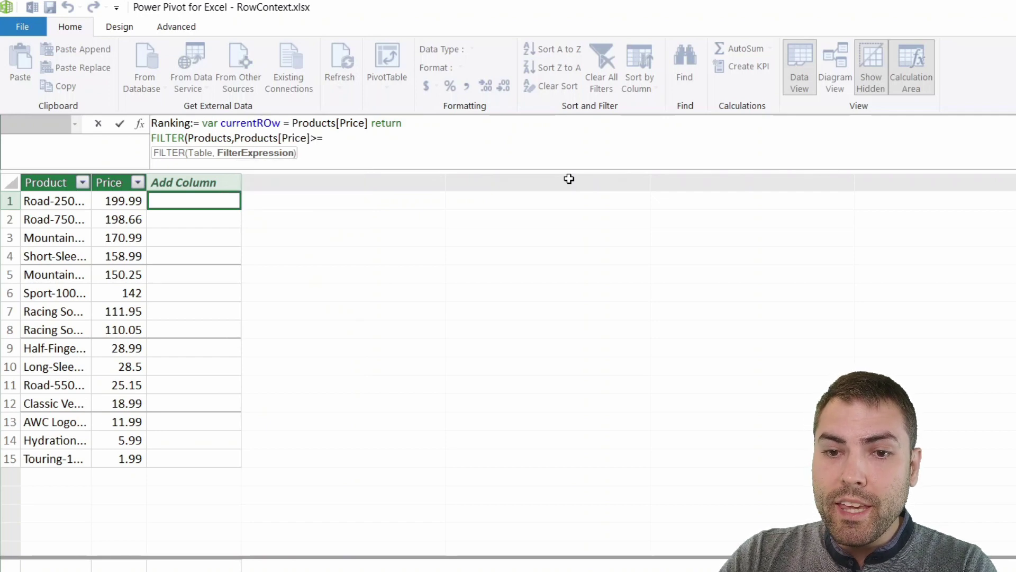
text( curr)
key(Down)
key(Tab)
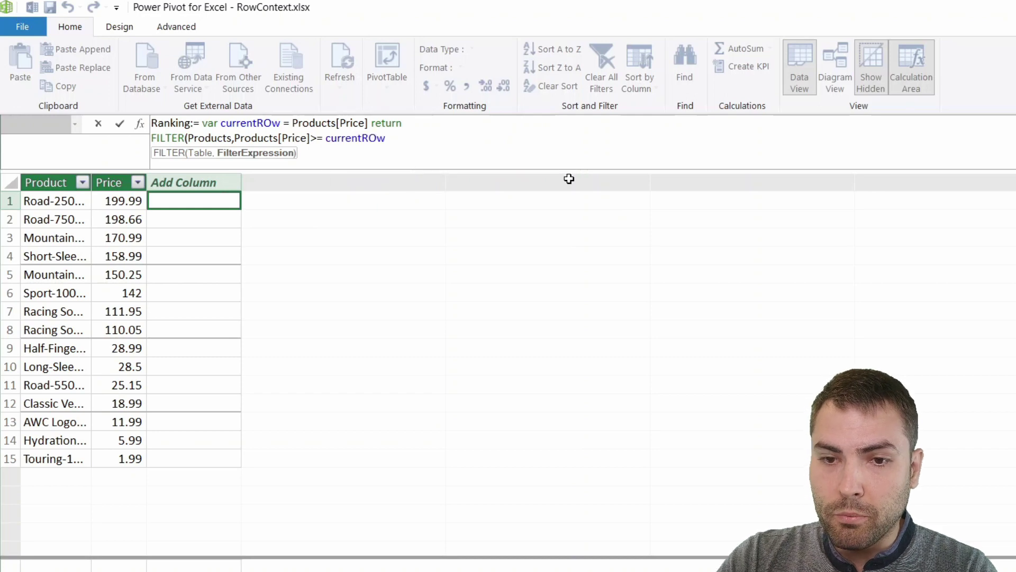
text())
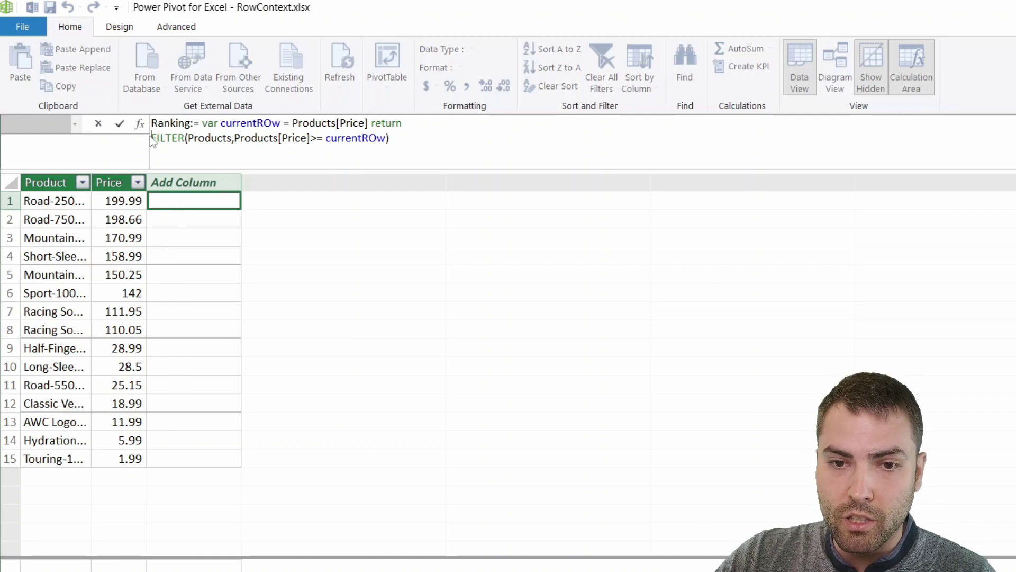
key(Return)
- Wrap the FILTER expression in COUNTROWS( ) and commit the Ranking formula
click(183, 181)
click(175, 207)
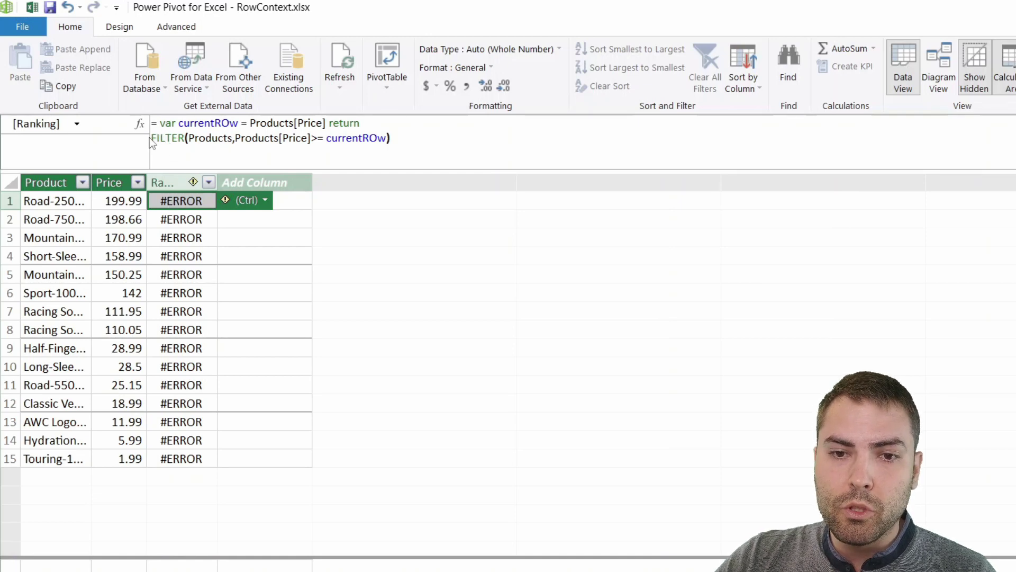
drag(151, 140, 397, 140)
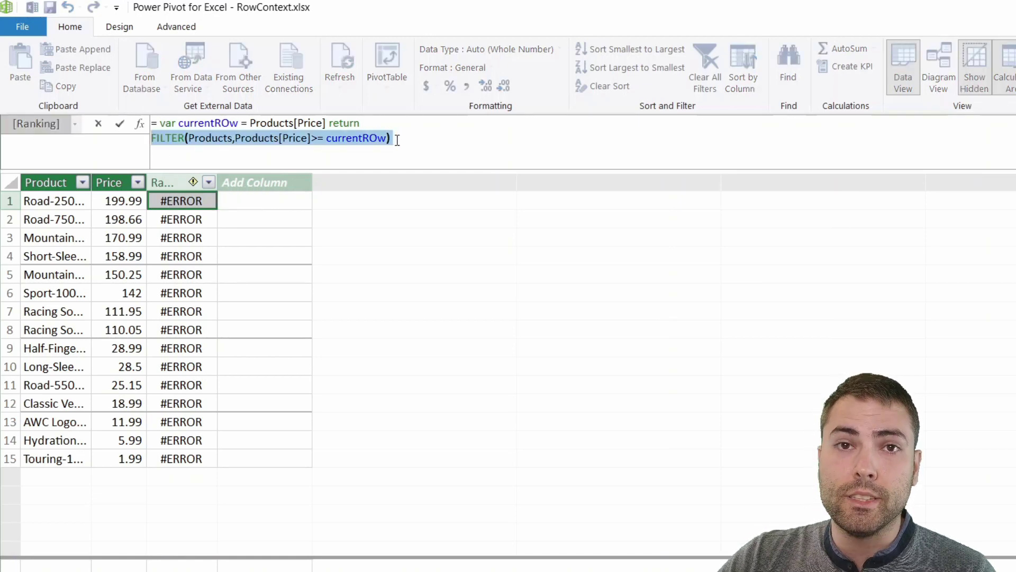
click(153, 141)
text(countrows()
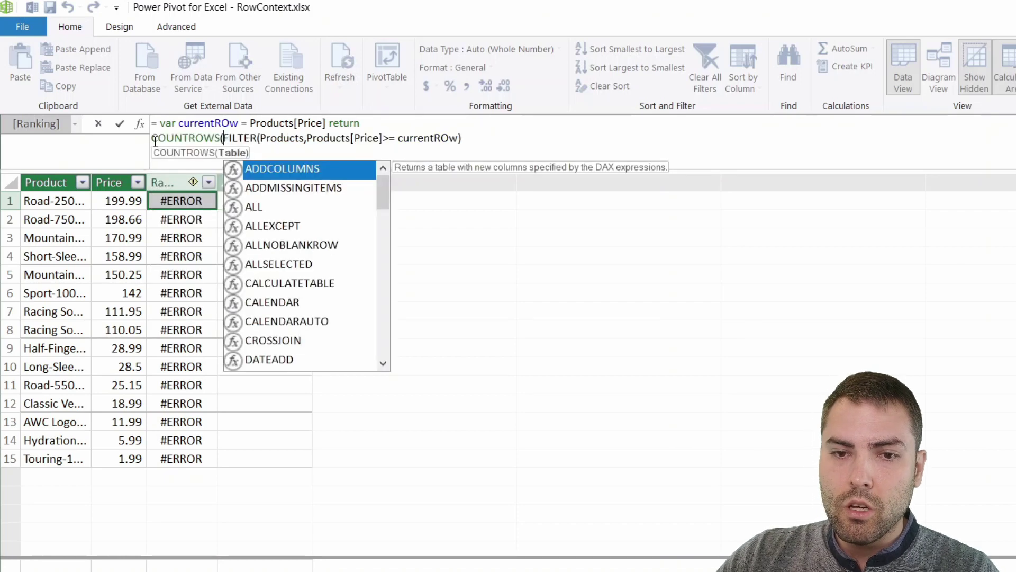
click(501, 144)
text())
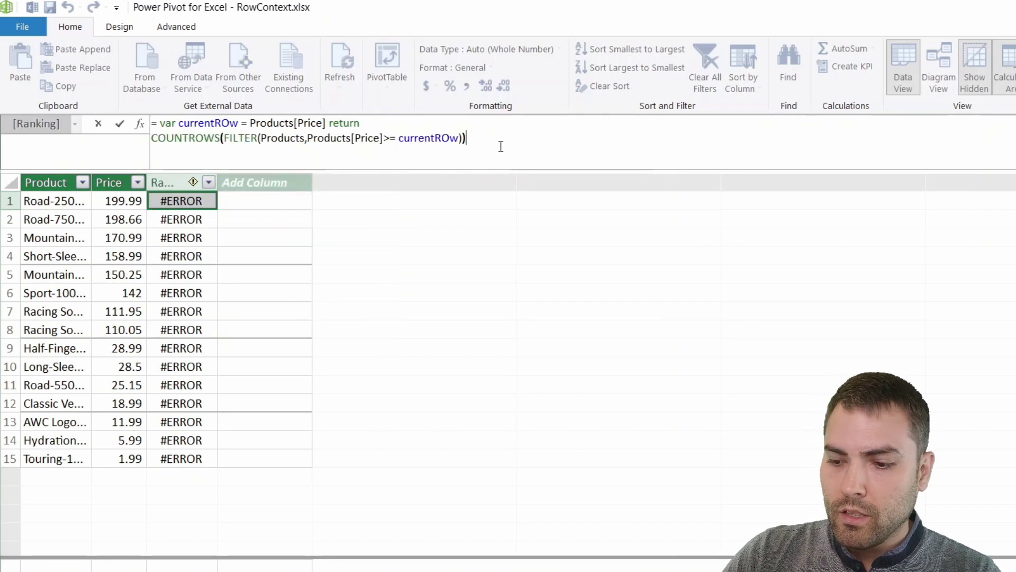
key(Return)
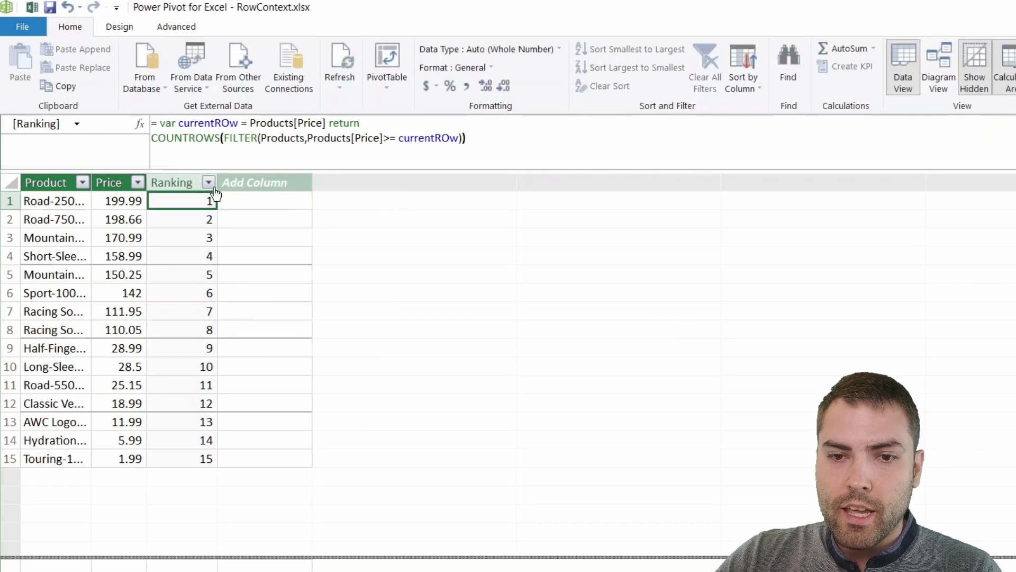
- Widen the Ranking column and check its values from row 1 to row 15
drag(215, 183, 285, 183)
click(217, 221)
click(217, 204)
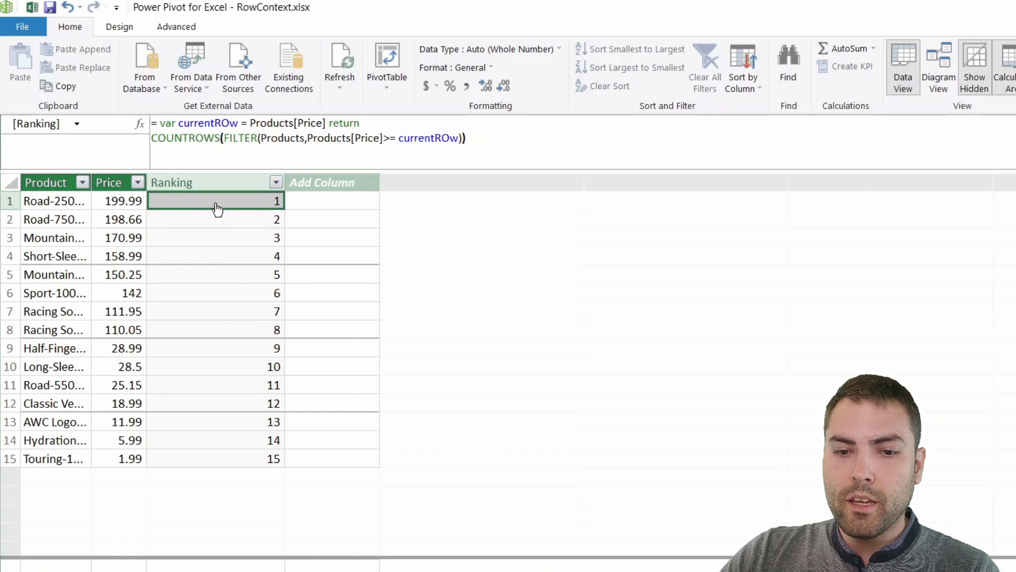
click(226, 459)
click(217, 198)
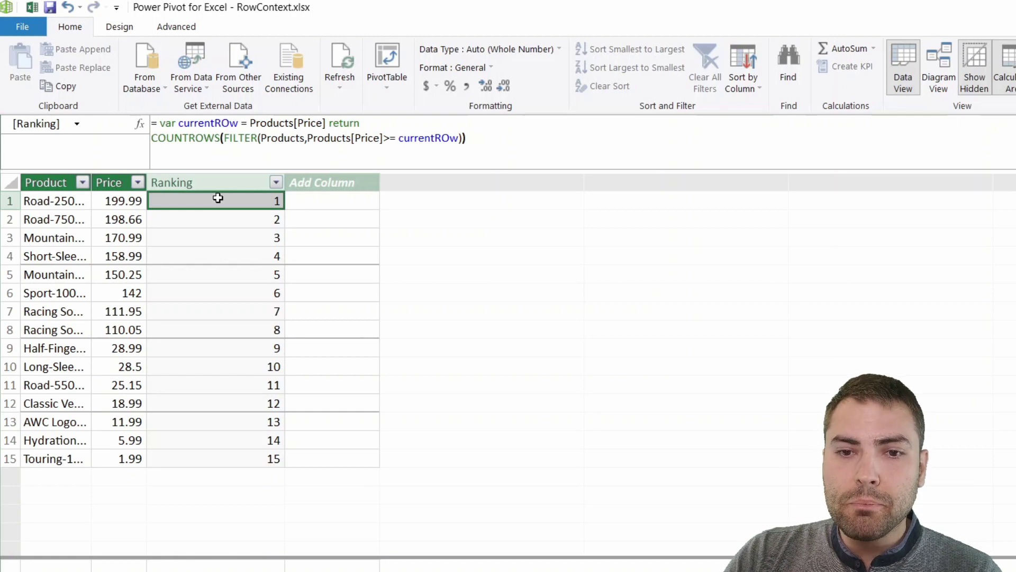
- Highlight the Products argument inside FILTER, then cancel the edit
double_click(282, 137)
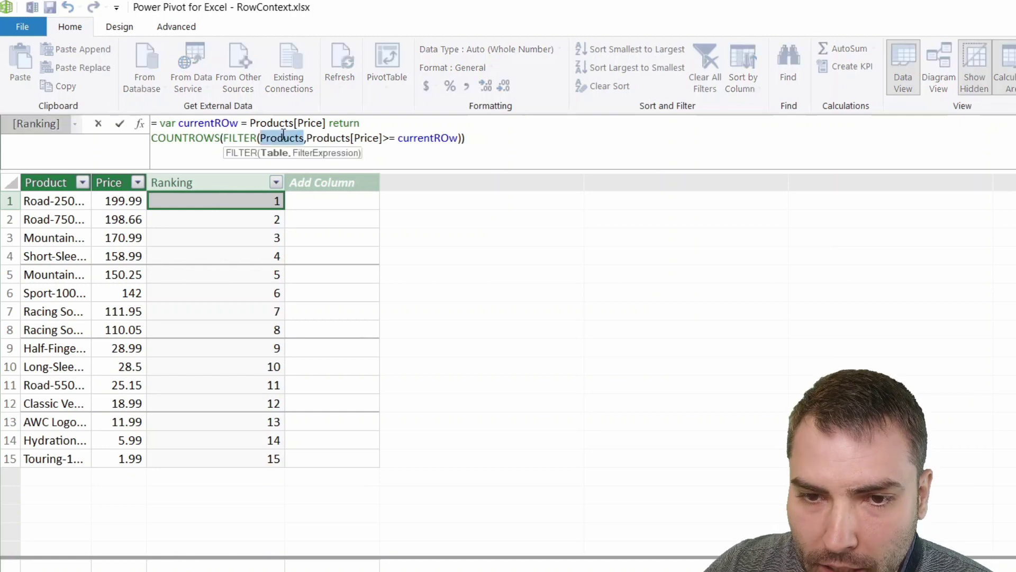
click(285, 137)
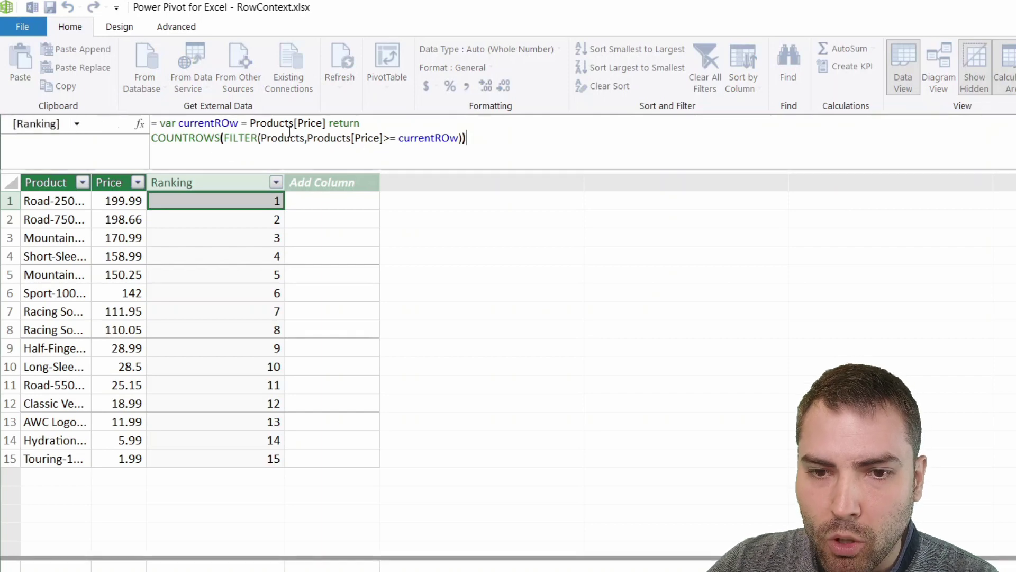
double_click(285, 138)
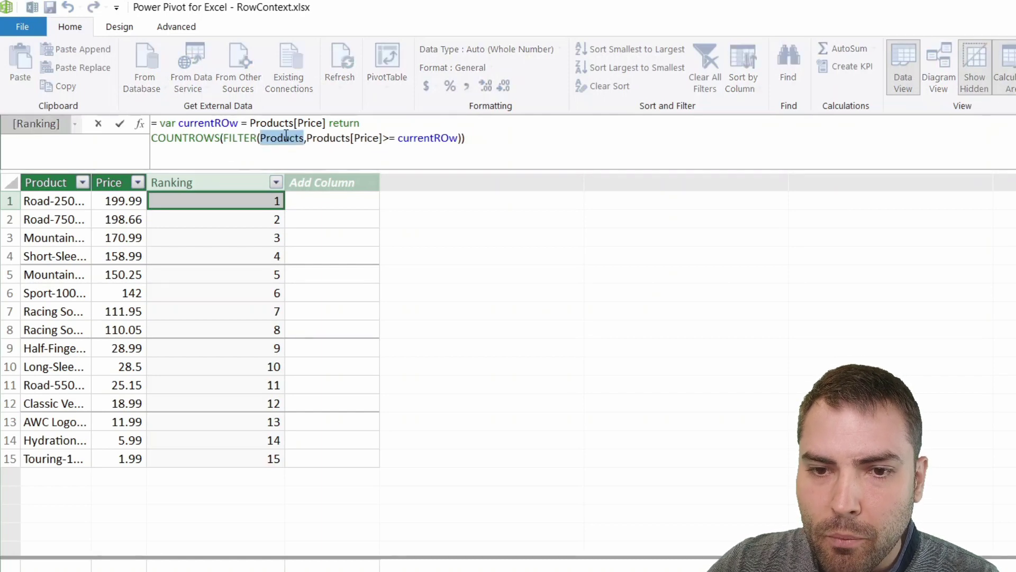
click(47, 200)
key(Escape)
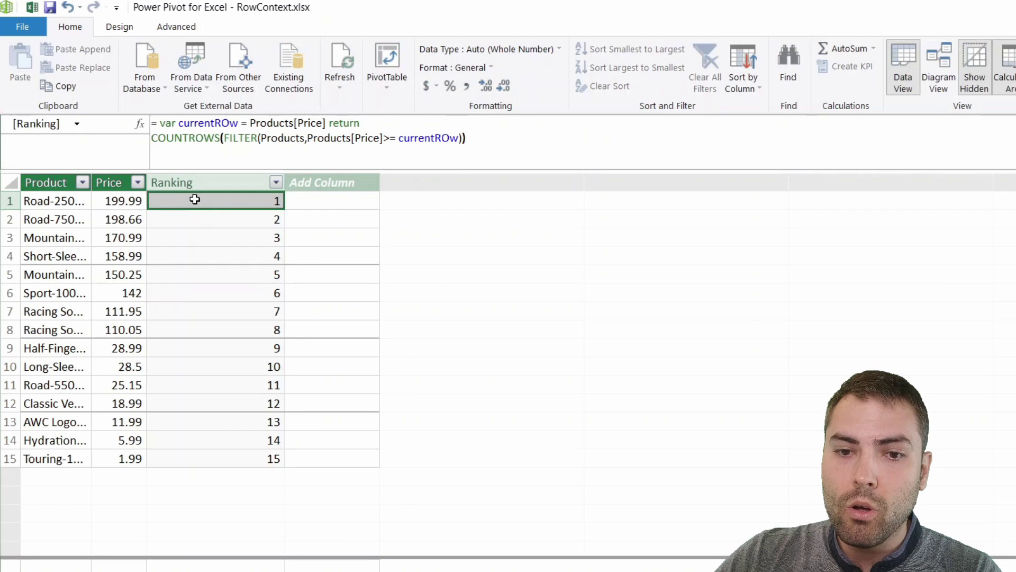
- Check Ranking values in rows 2 to 6, then reselect the Products argument in the formula
click(194, 219)
click(197, 238)
click(201, 256)
click(203, 290)
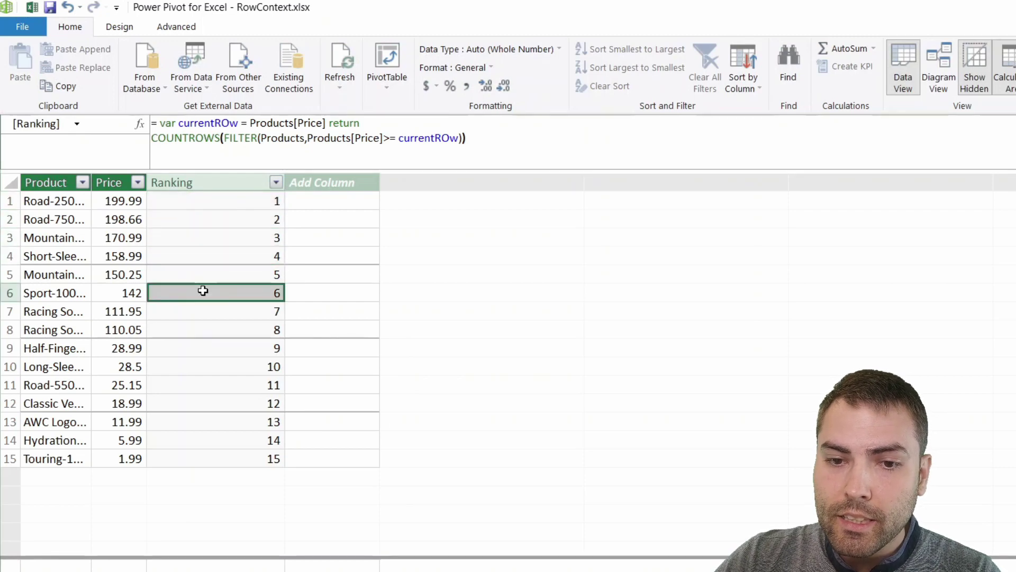
click(56, 201)
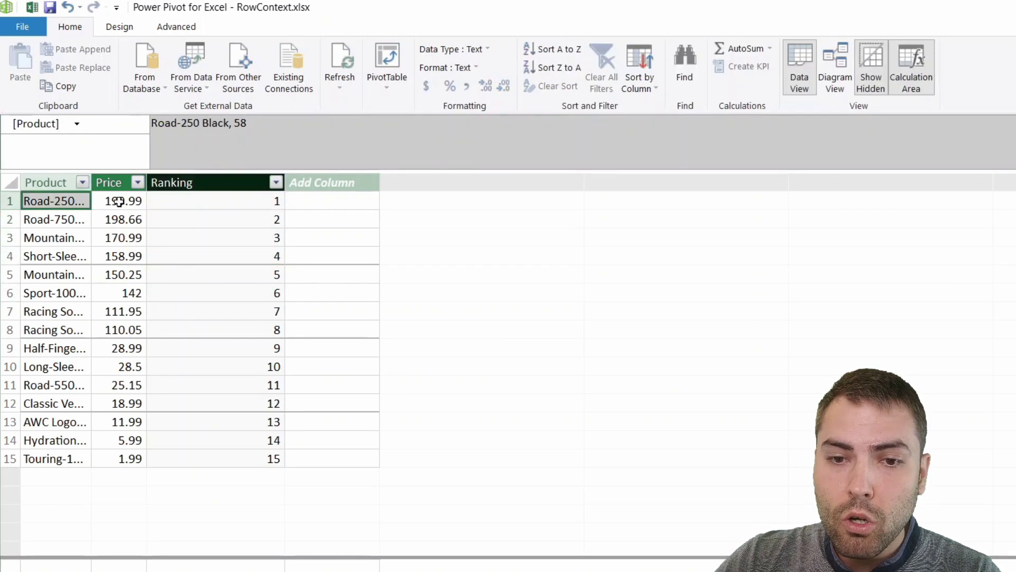
click(195, 200)
click(265, 137)
double_click(281, 136)
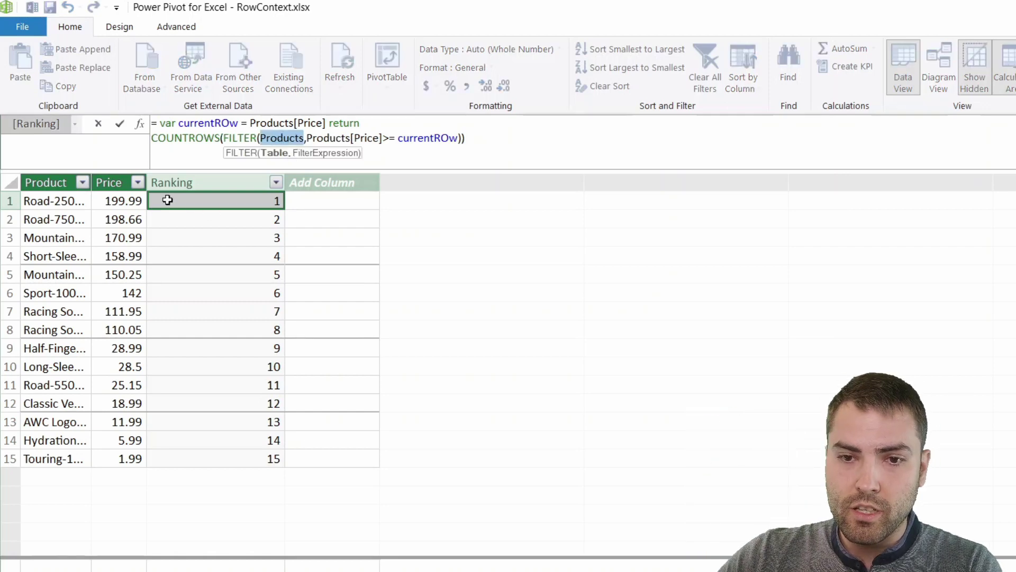
- Back in the RowContext workbook, send the Products table to Power Query via From Table/Range
key(alt+Tab)
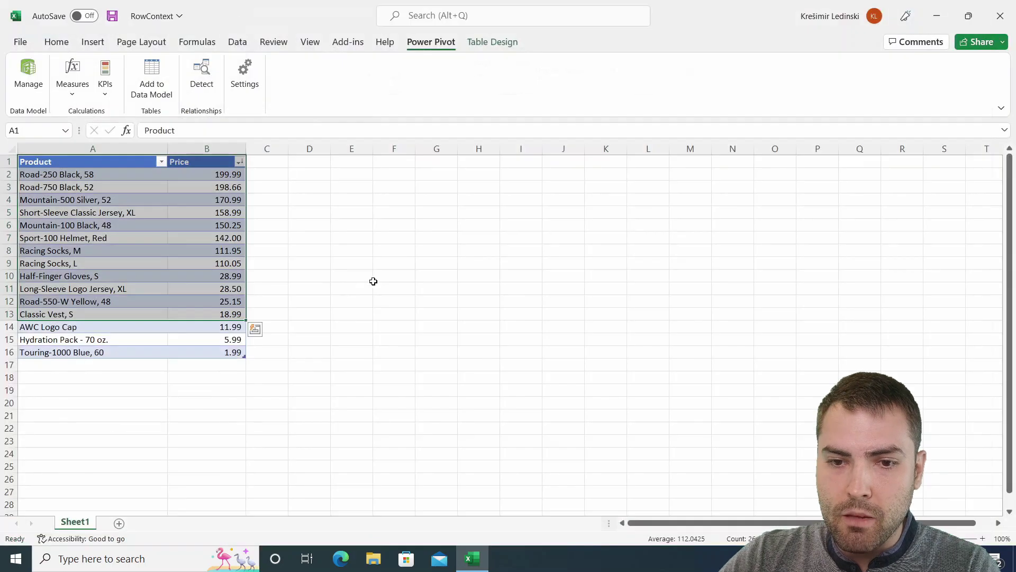
click(159, 239)
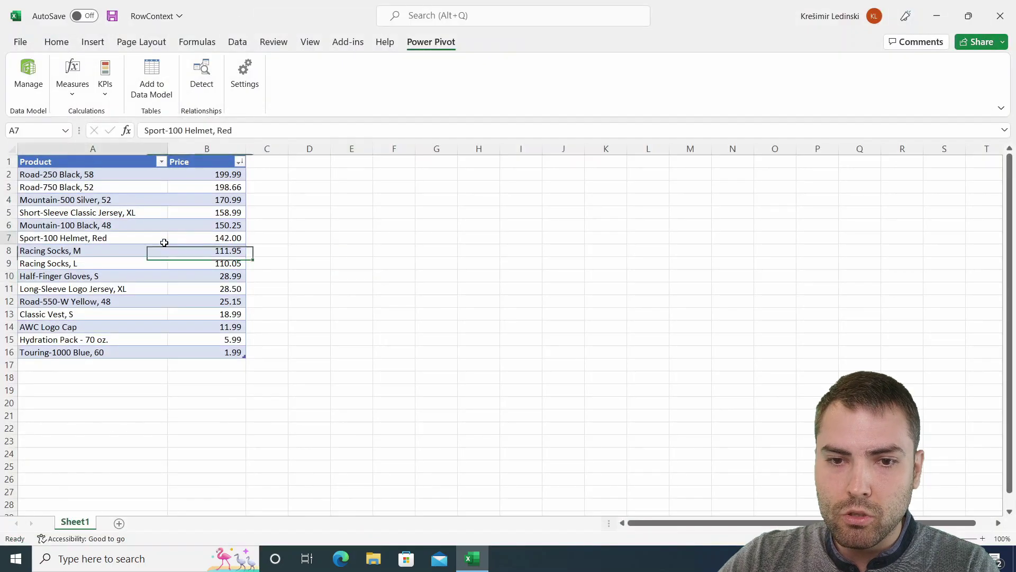
click(237, 42)
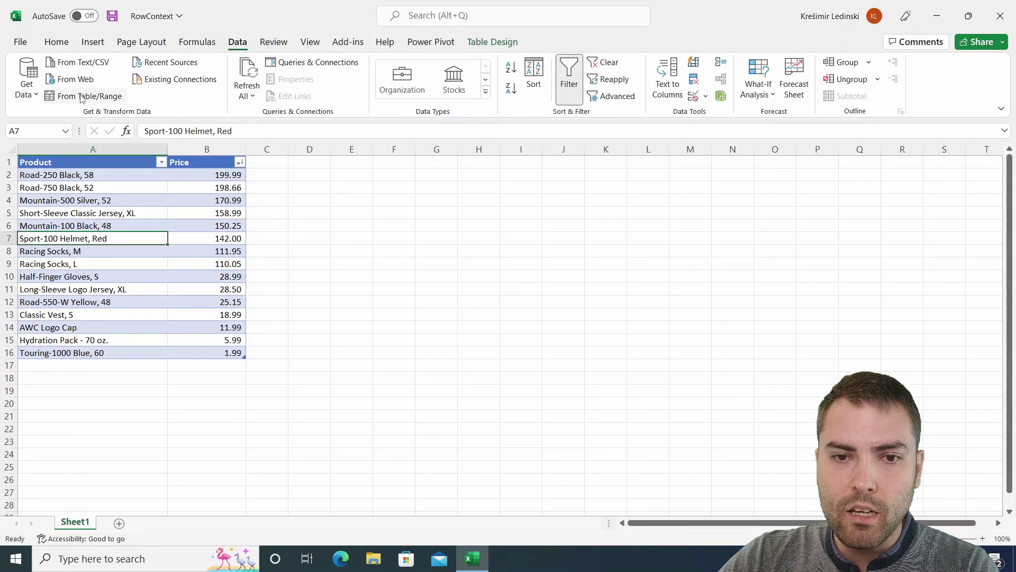
click(82, 96)
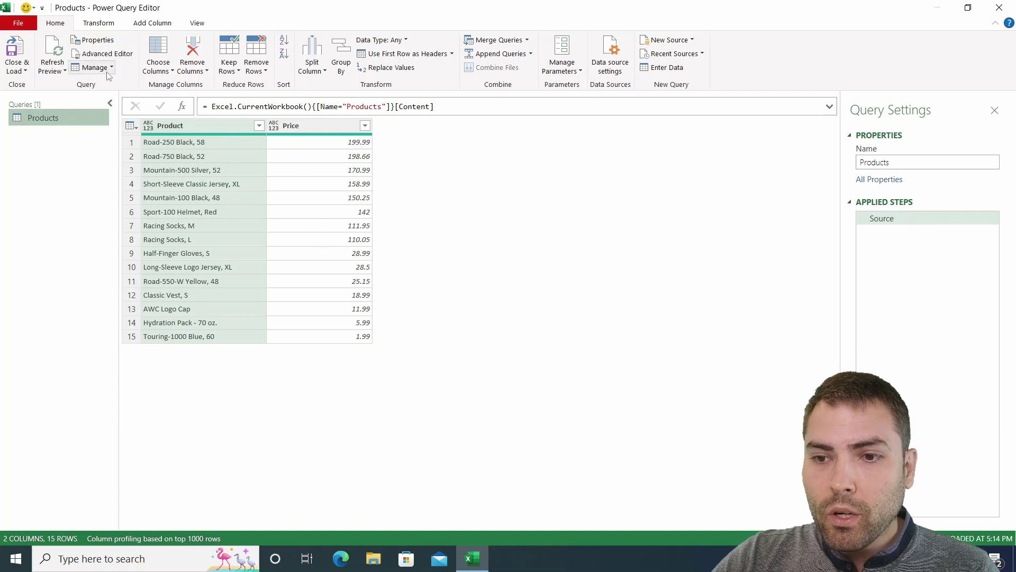
- Insert a Custom1 step after Source, removing the extra Custom2 step
right_click(904, 219)
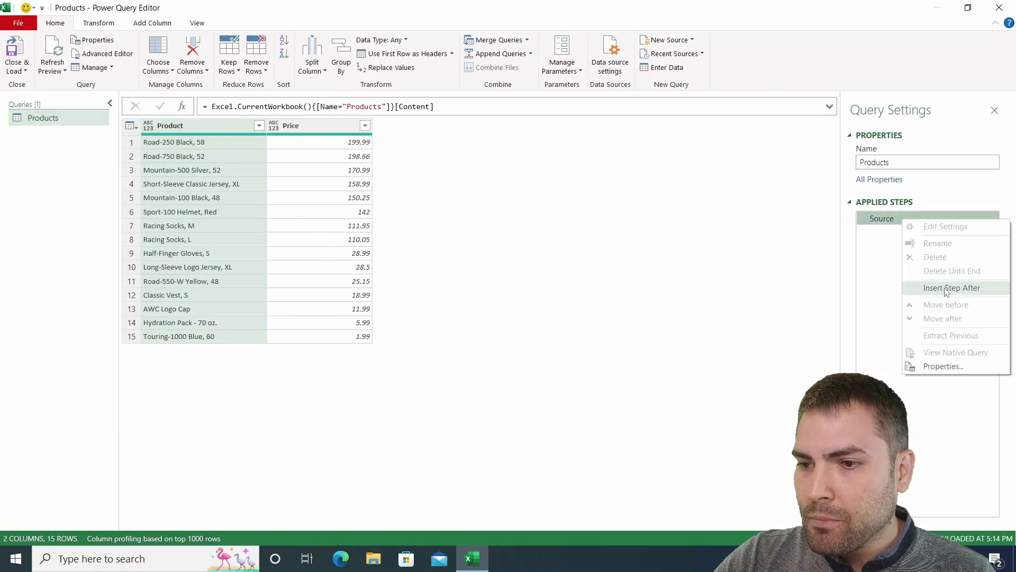
click(947, 289)
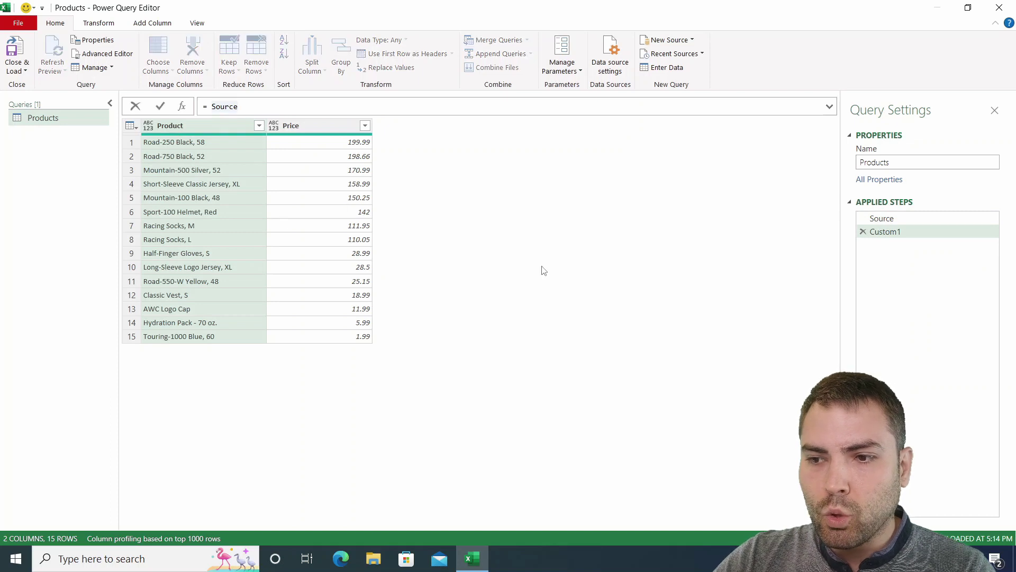
right_click(899, 236)
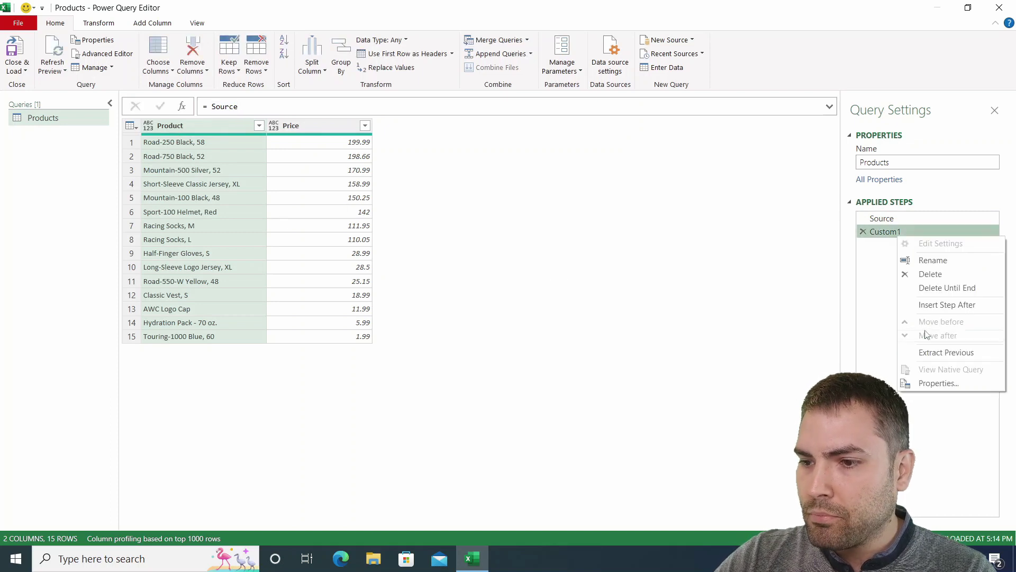
click(942, 305)
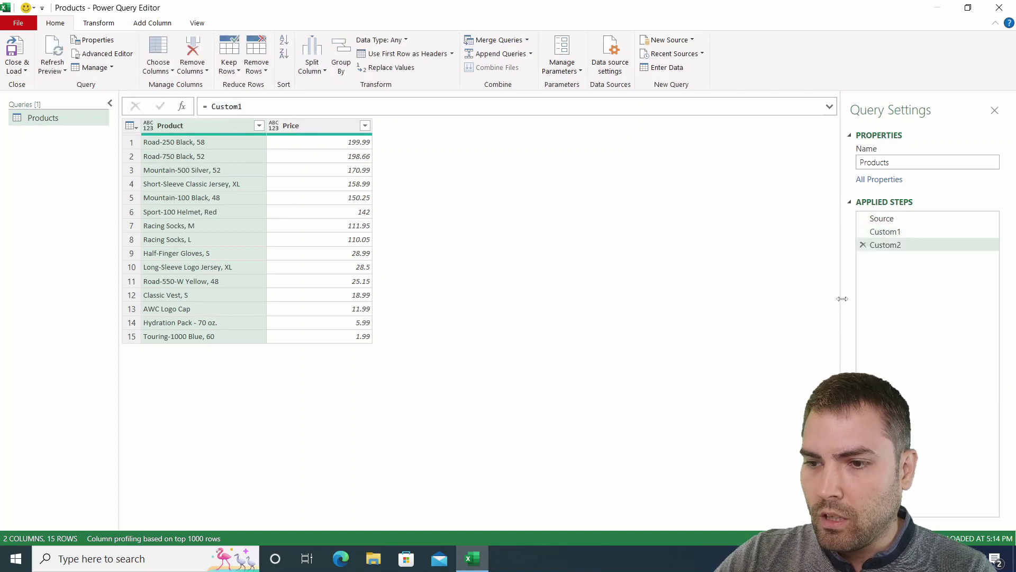
click(863, 244)
- Rename the Custom1 step to ProductsTable
right_click(898, 234)
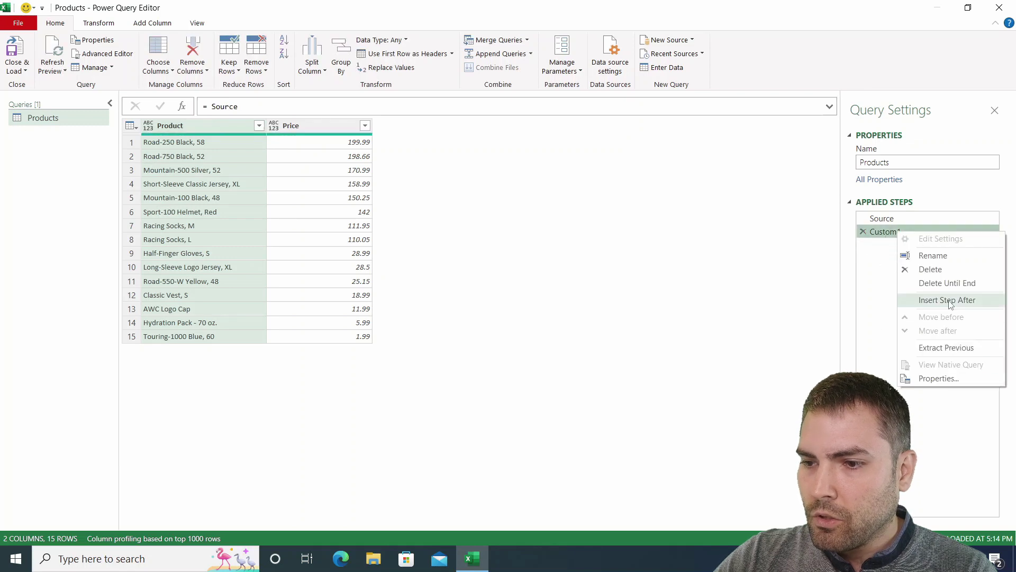
key(Escape)
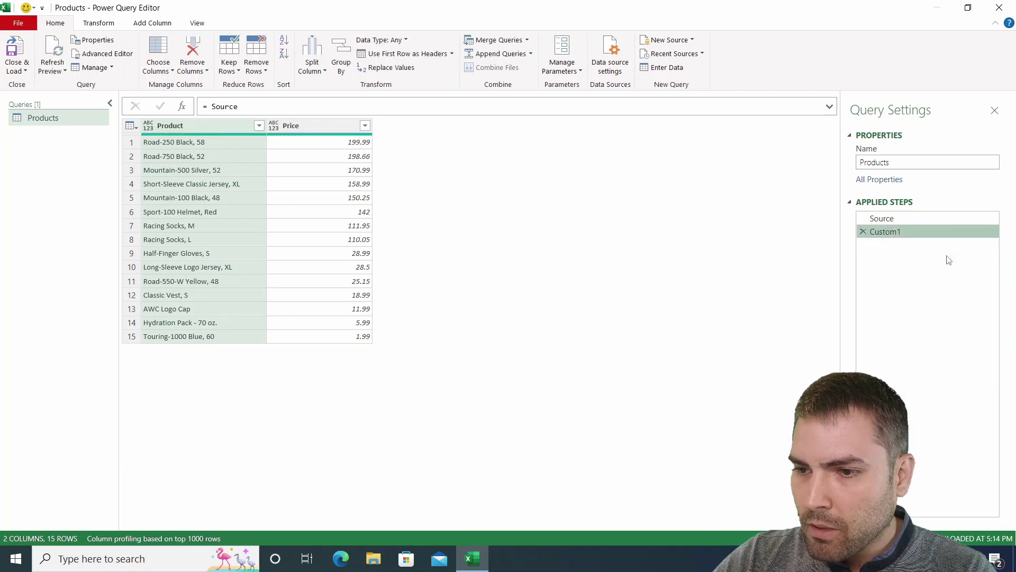
key(F2)
text(ProductsTable)
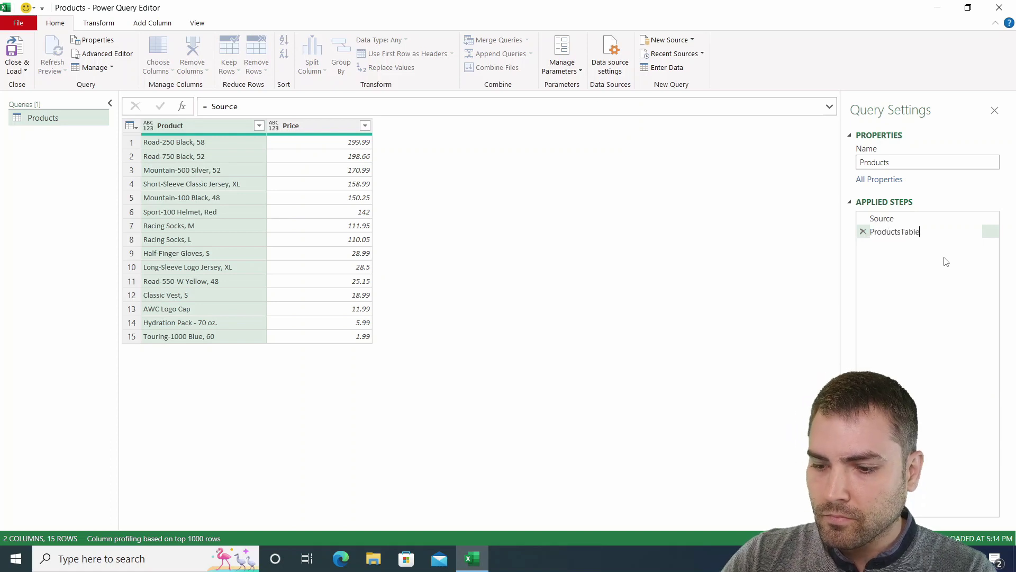
key(Return)
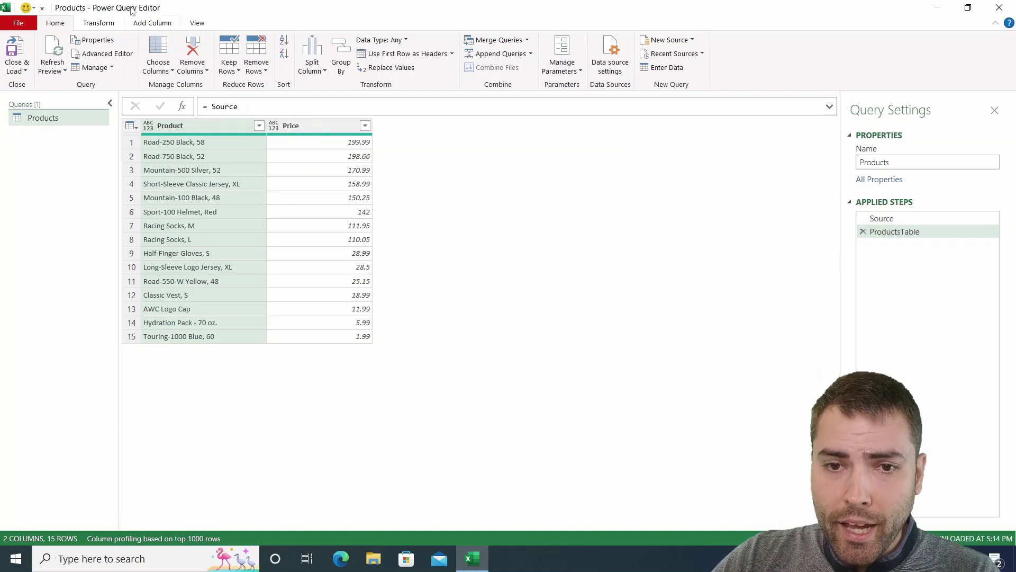
click(138, 23)
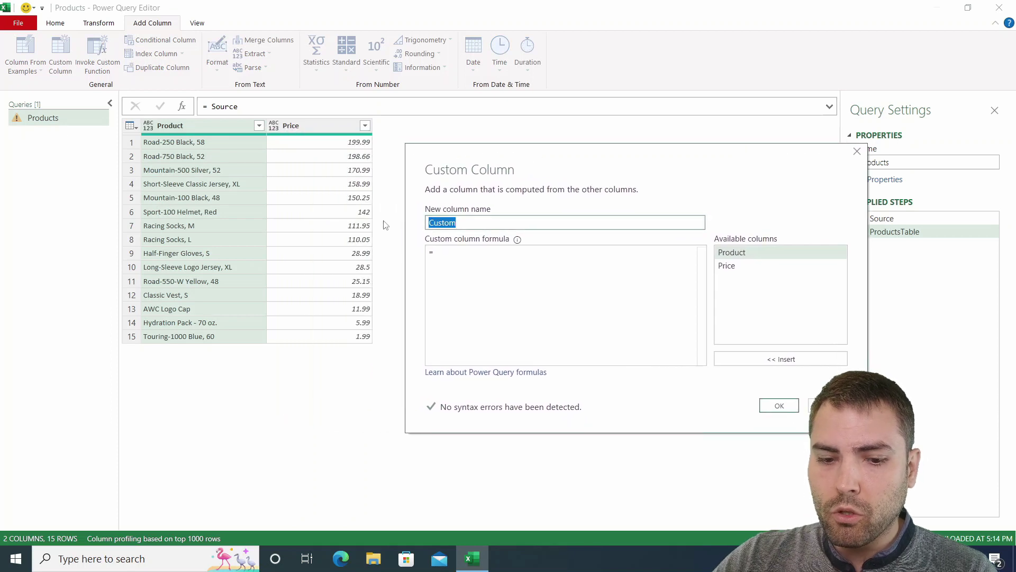
- Add a custom column Rank = ProductsTable, fixing the ProductTable typo, and preview a nested table
text(Rank)
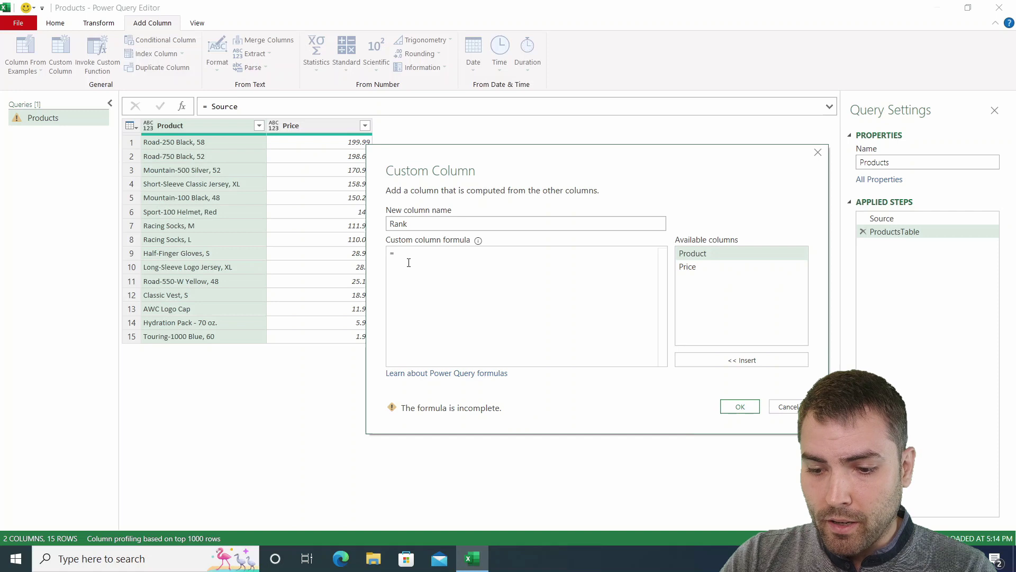
text(Product)
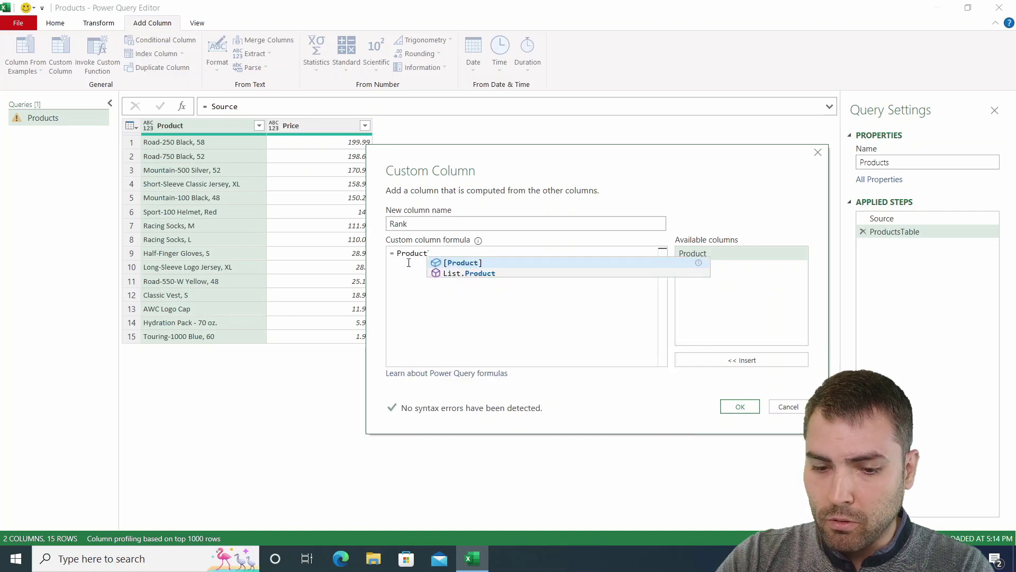
text(Table)
click(740, 406)
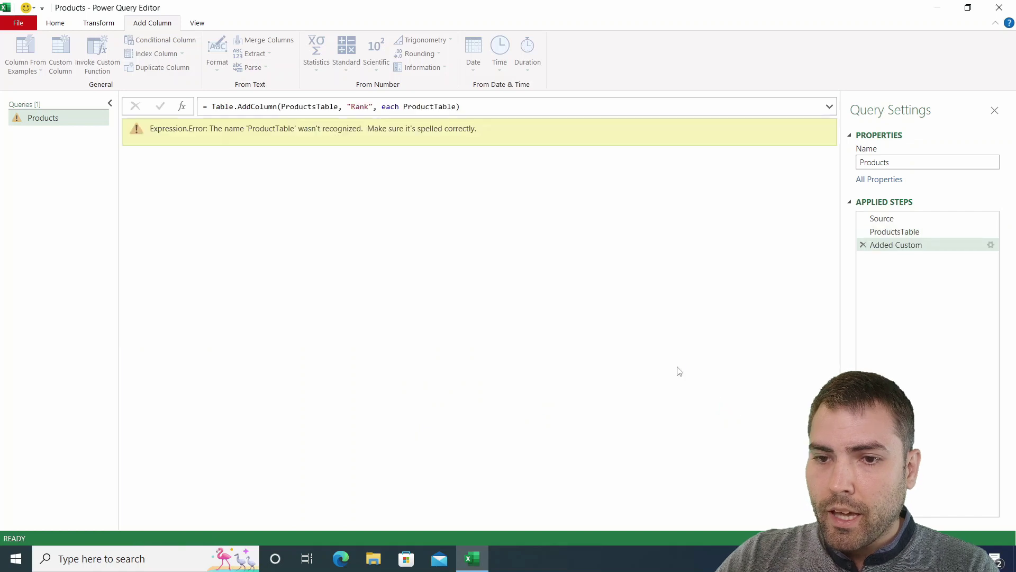
text(s)
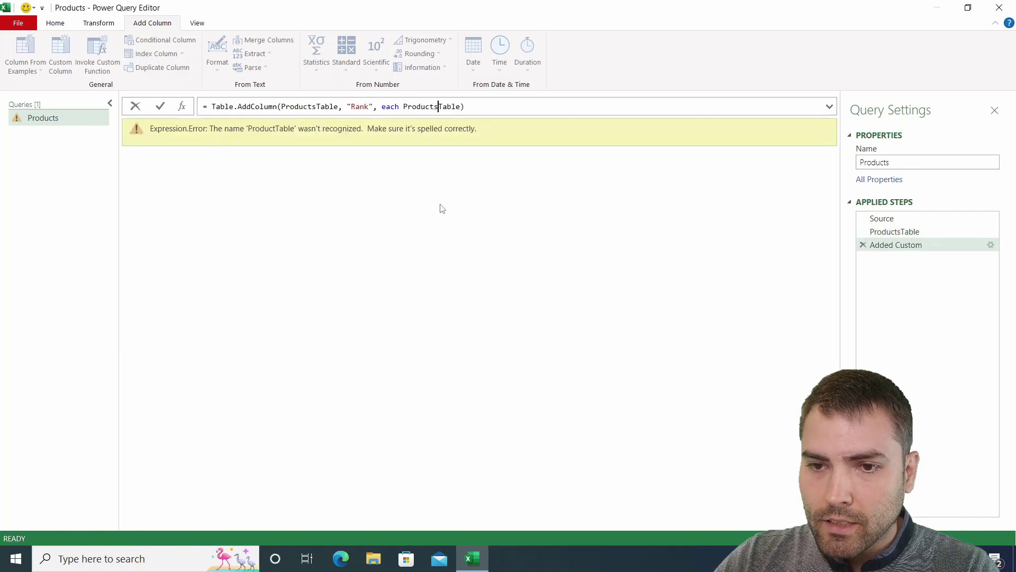
key(Return)
click(430, 150)
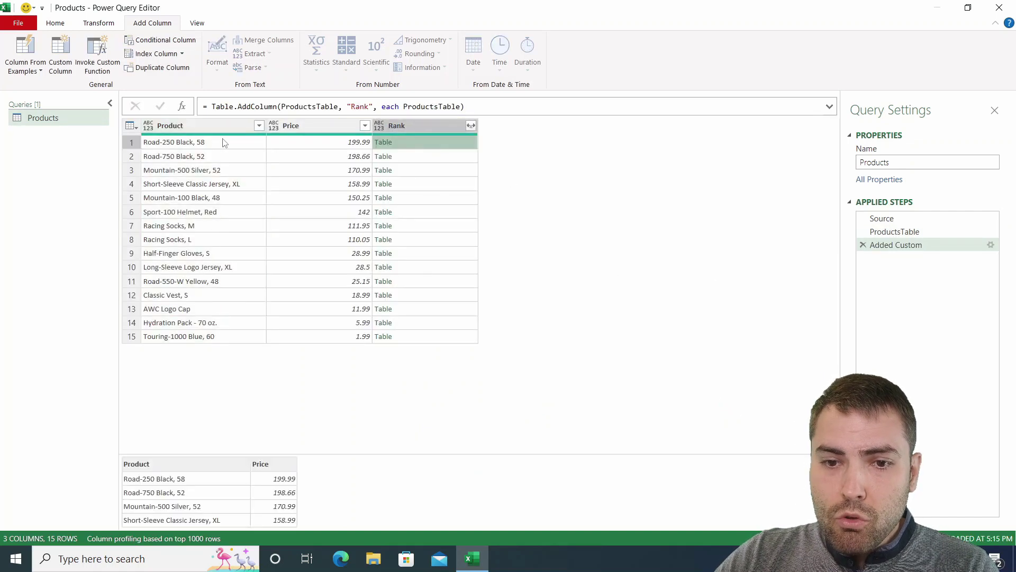
click(213, 140)
click(215, 126)
mouse_move(215, 126)
mouse_down()
mouse_move(311, 125)
mouse_move(195, 126)
mouse_up()
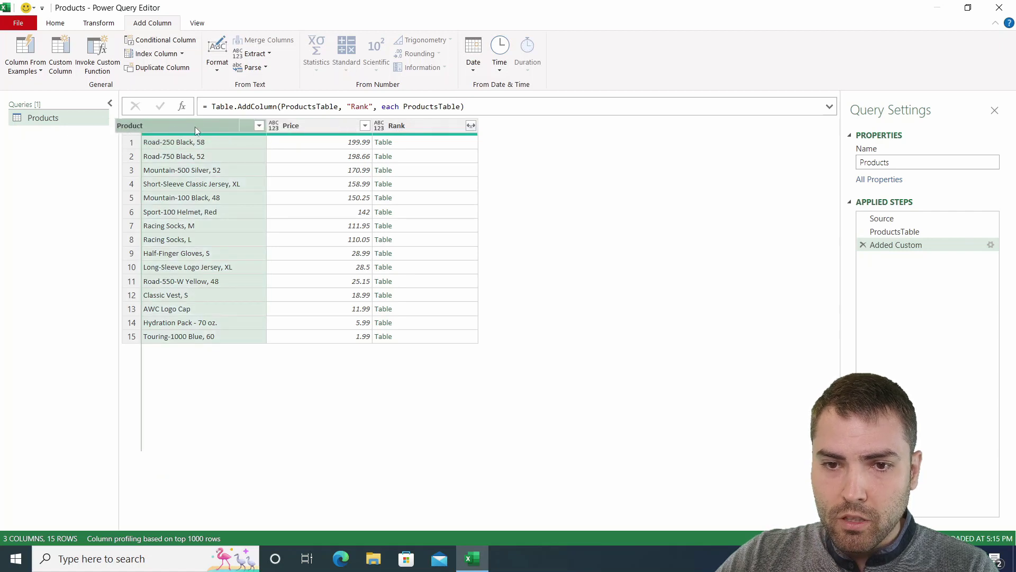
click(437, 143)
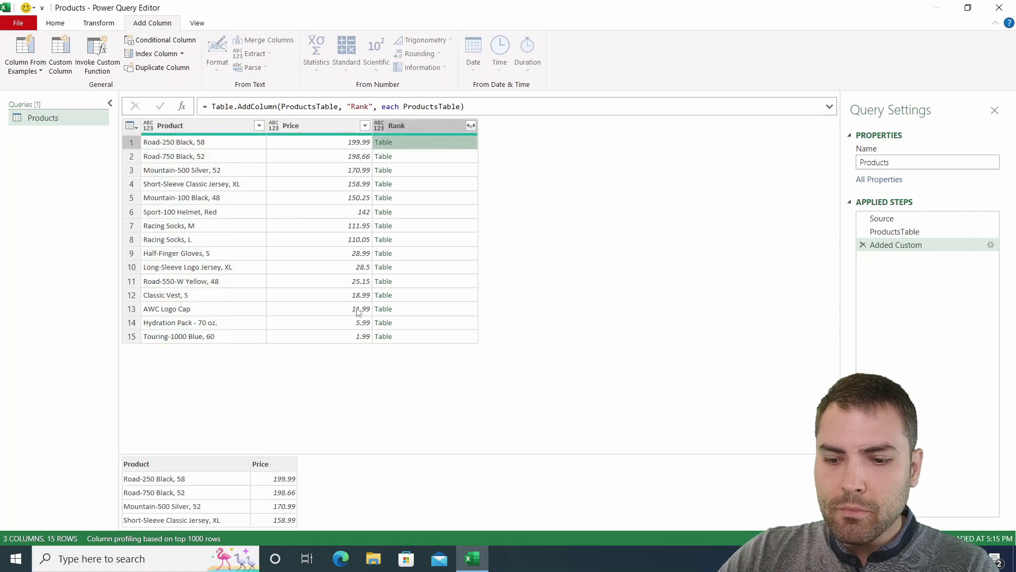
key(Down)
key(Down)
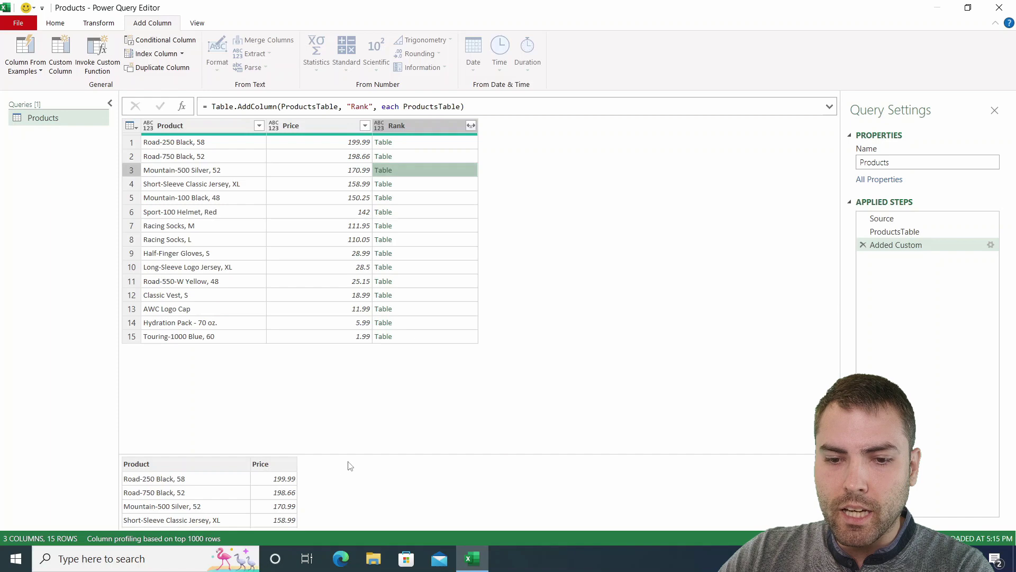
drag(368, 441, 369, 369)
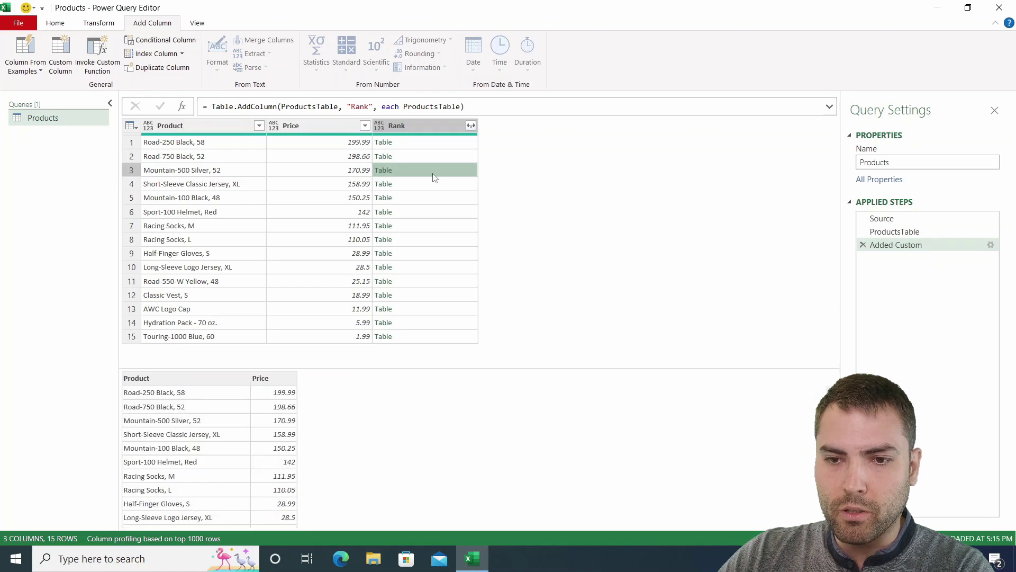
click(426, 145)
key(Down)
key(Down)
key(Down)
key(Down)
key(Down)
key(Down)
key(Down)
key(Down)
key(Down)
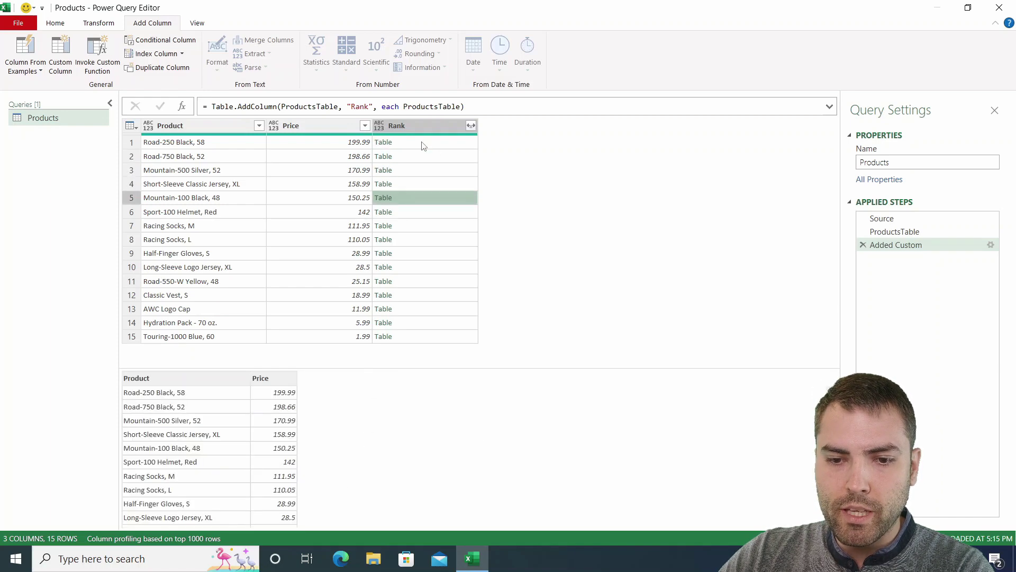
key(Up)
key(Up)
key(Up)
key(Up)
key(Up)
key(Up)
key(Up)
key(Up)
key(Up)
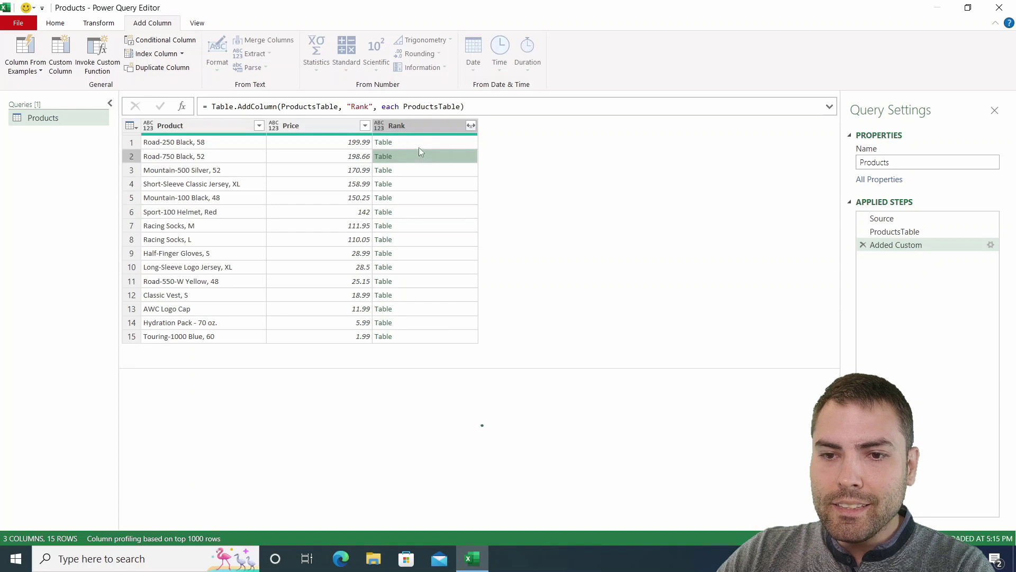
click(472, 558)
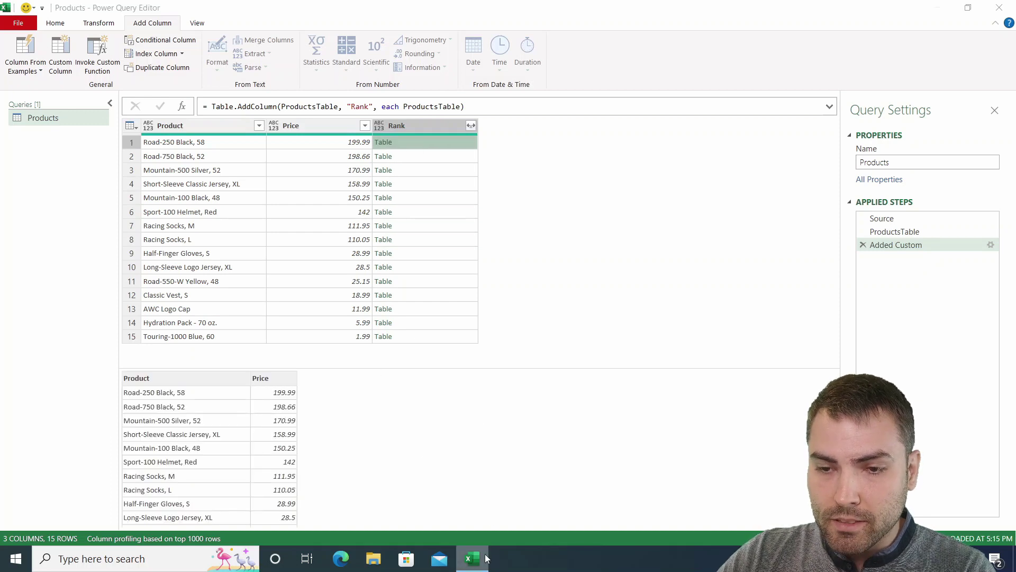
- Close & Load the Products query as Only Create Connection
click(53, 23)
click(15, 67)
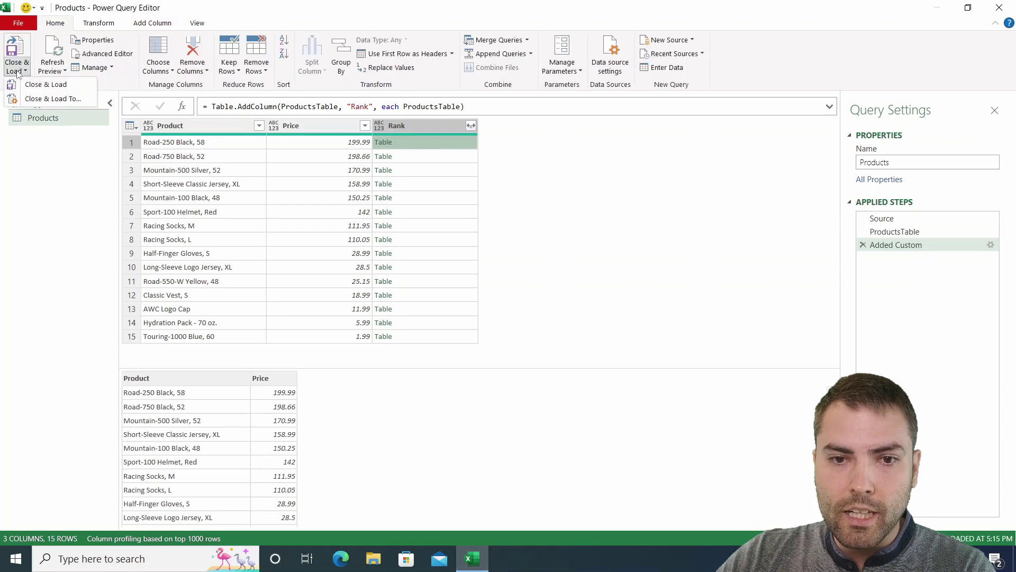
click(54, 98)
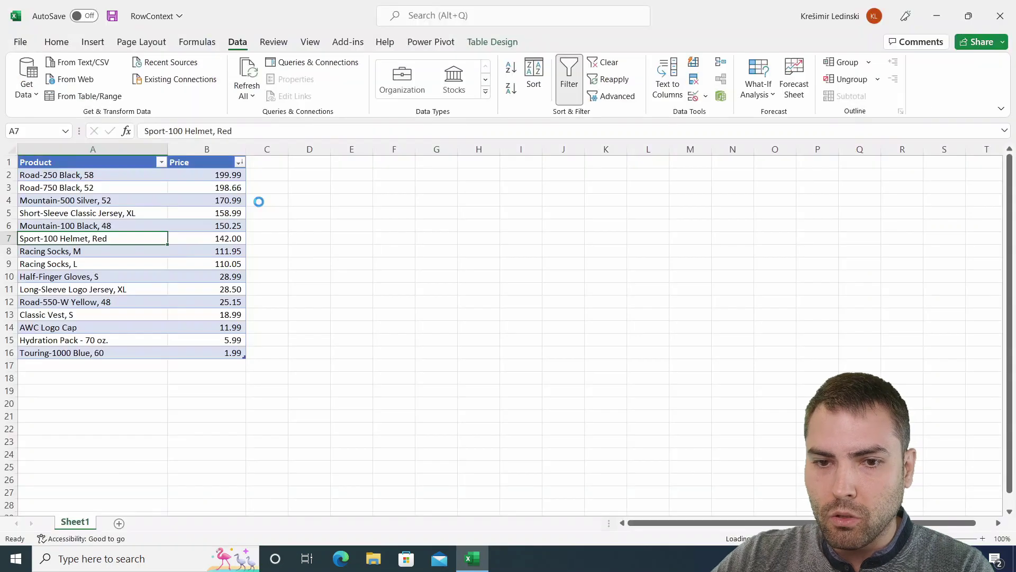
click(508, 253)
click(508, 344)
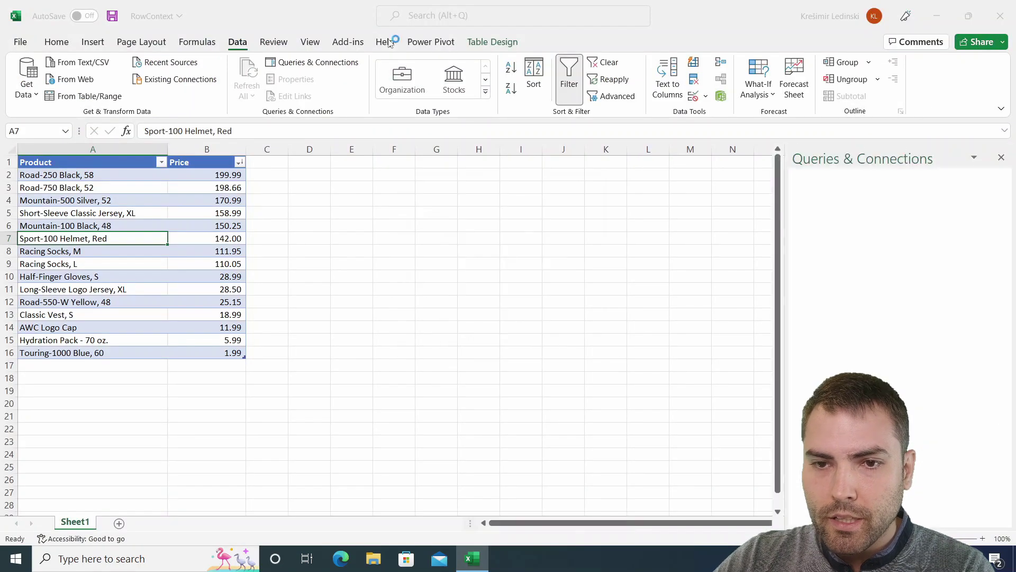
scroll(386, 48, down, 5)
- Show the Ranking column's DAX formula in the Power Pivot data model
click(27, 76)
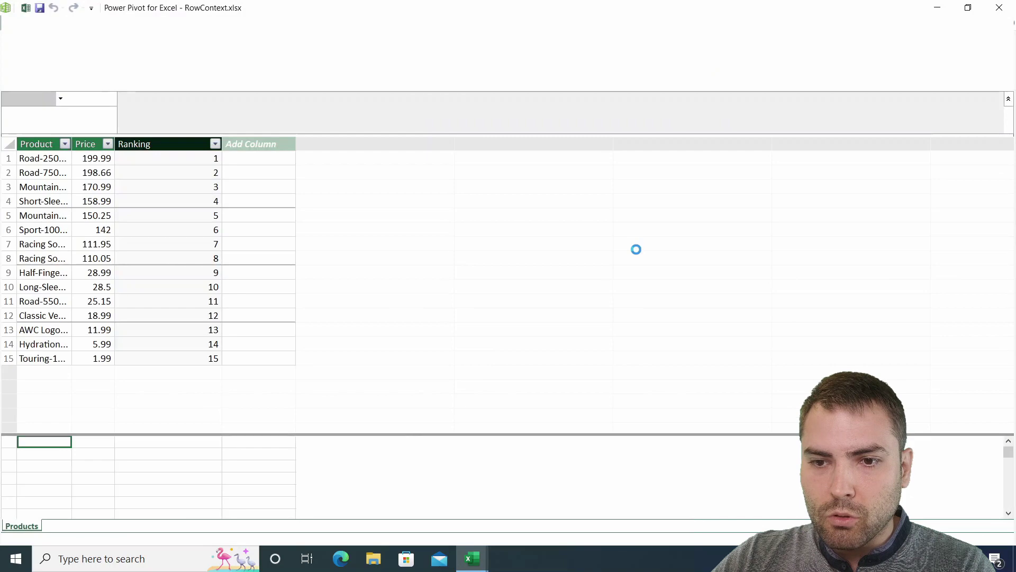
click(165, 158)
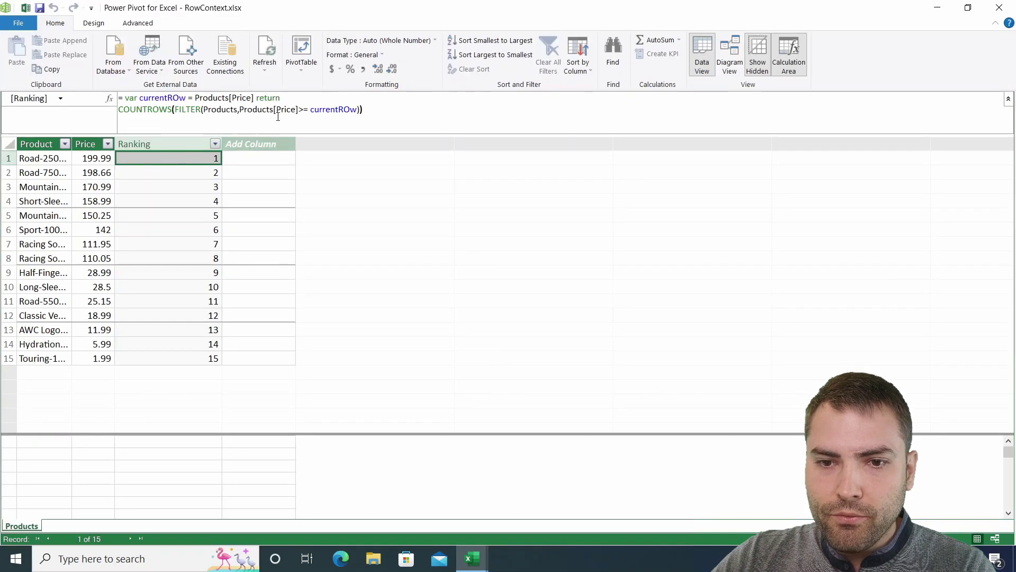
double_click(204, 109)
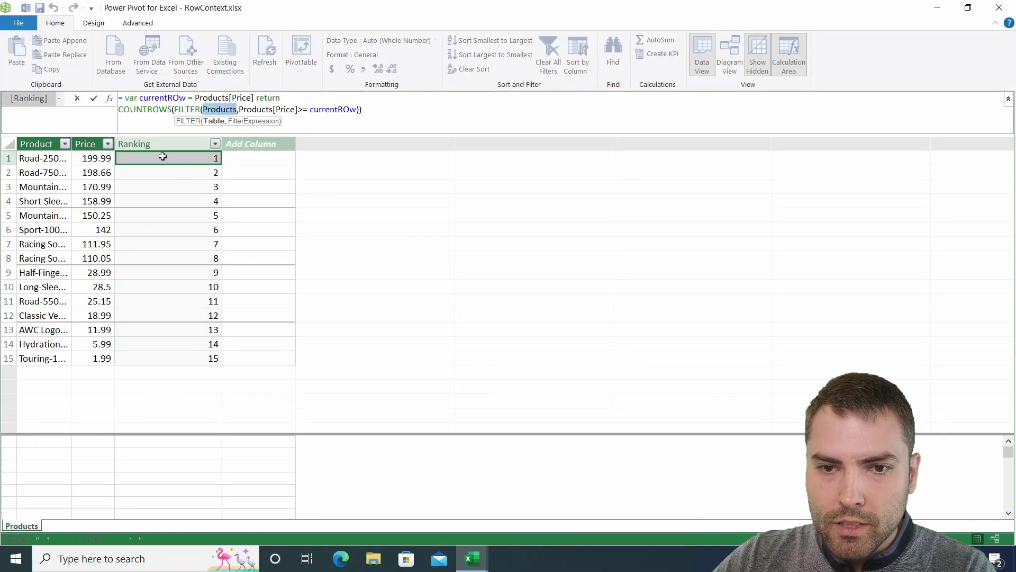
key(alt+Tab)
key(alt+Tab)
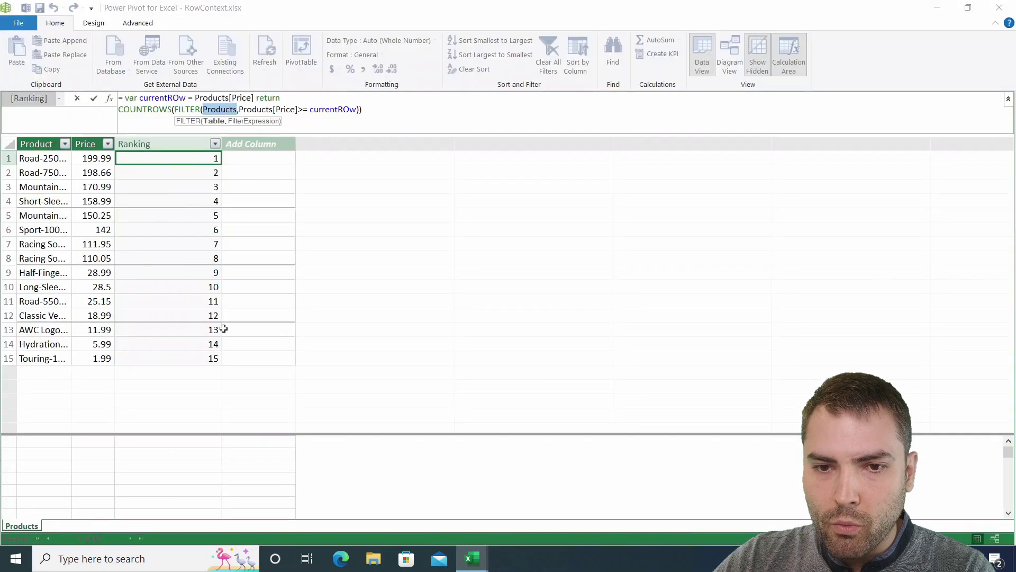
key(alt+Tab)
- Reopen the Power Query Editor and preview row 1's nested Rank table
click(238, 42)
click(26, 85)
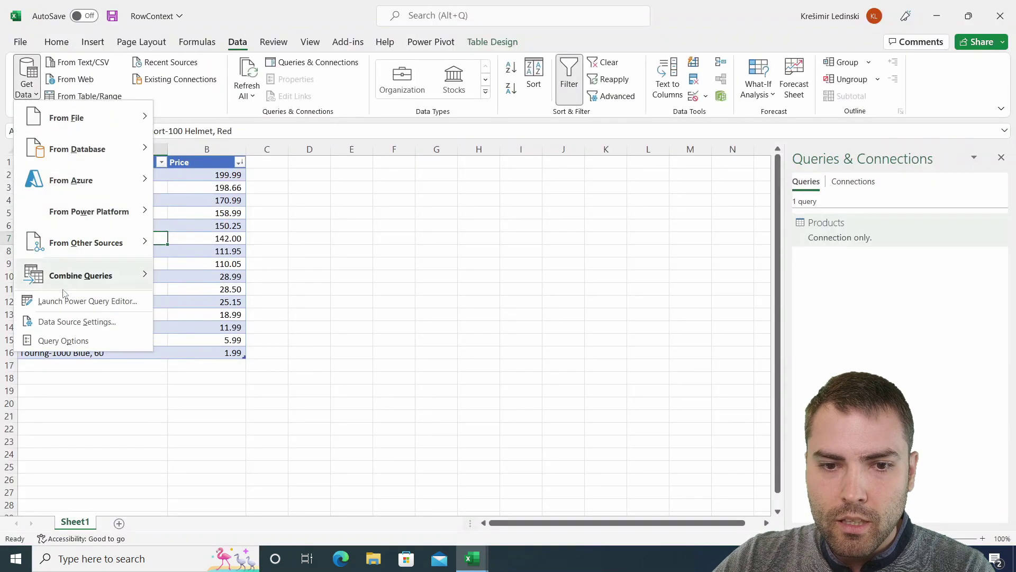
click(66, 300)
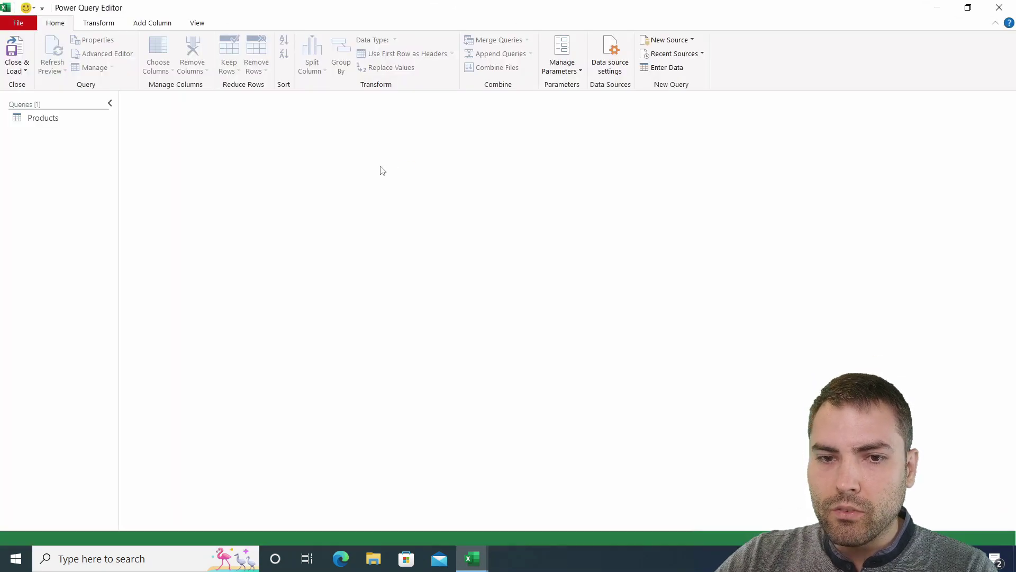
click(451, 145)
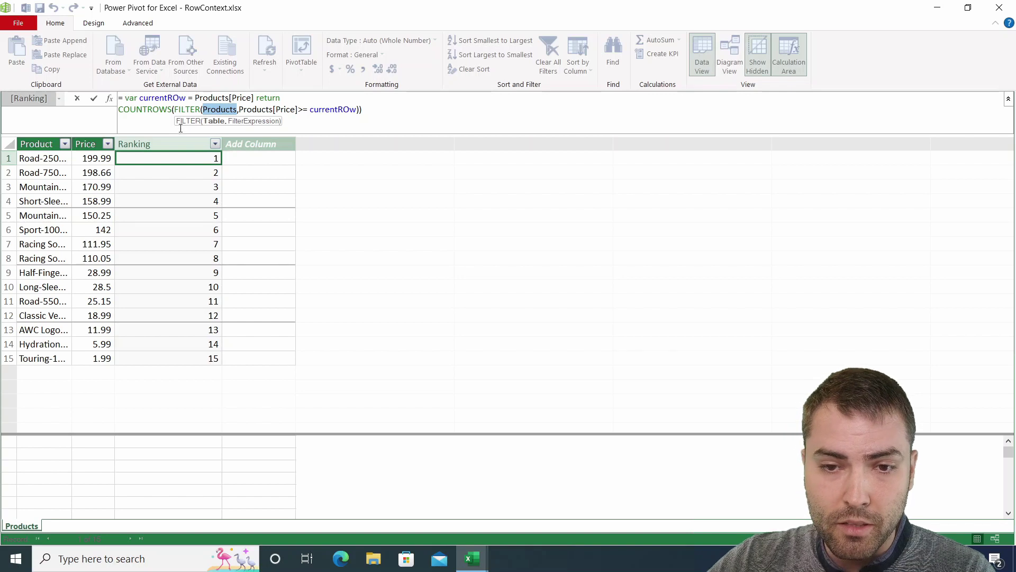
- Highlight FILTER, Products[Price] and currentROw in the Ranking formula for comparison
click(191, 109)
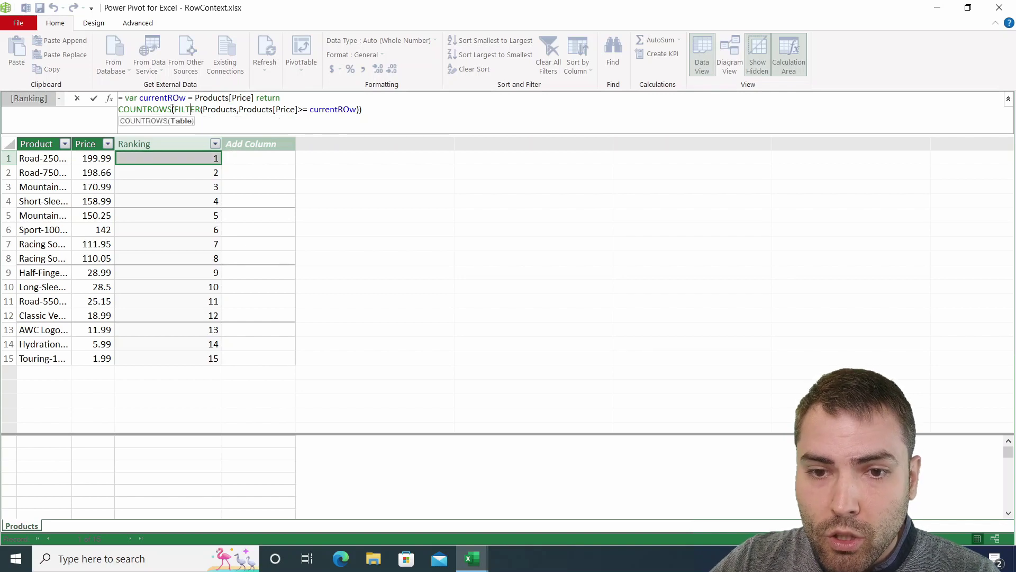
drag(239, 109, 304, 107)
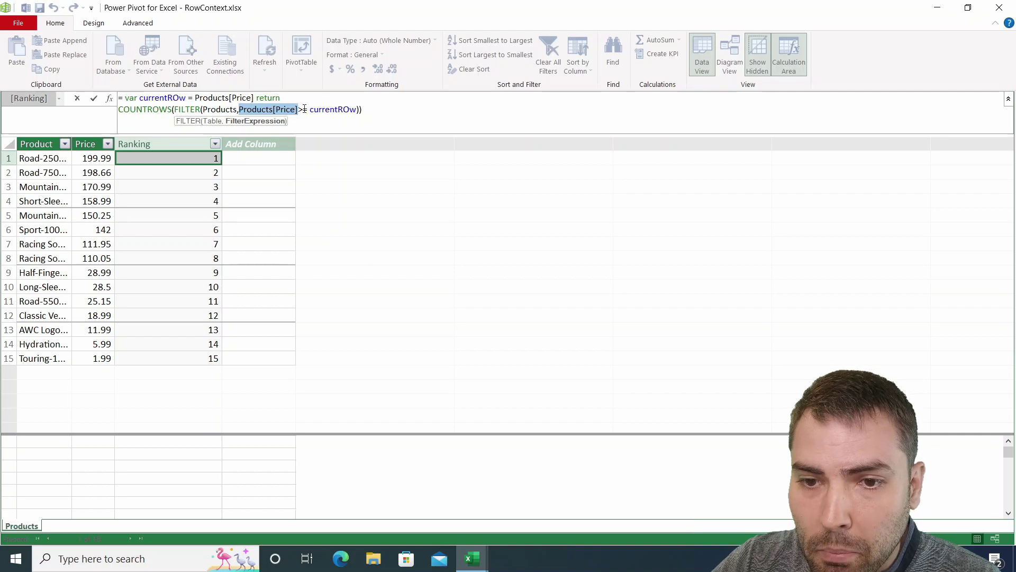
double_click(312, 110)
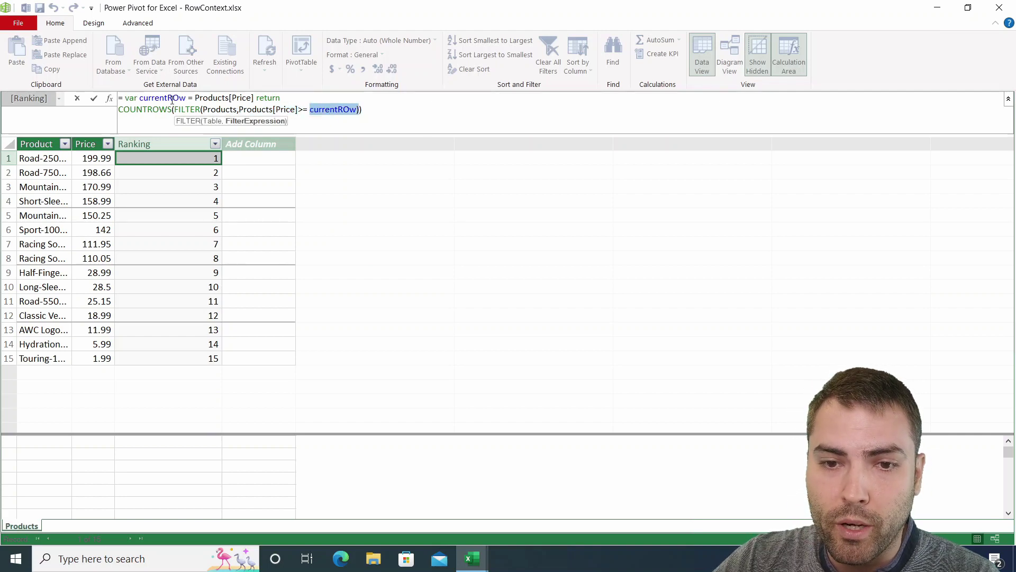
key(Left)
key(alt+Tab)
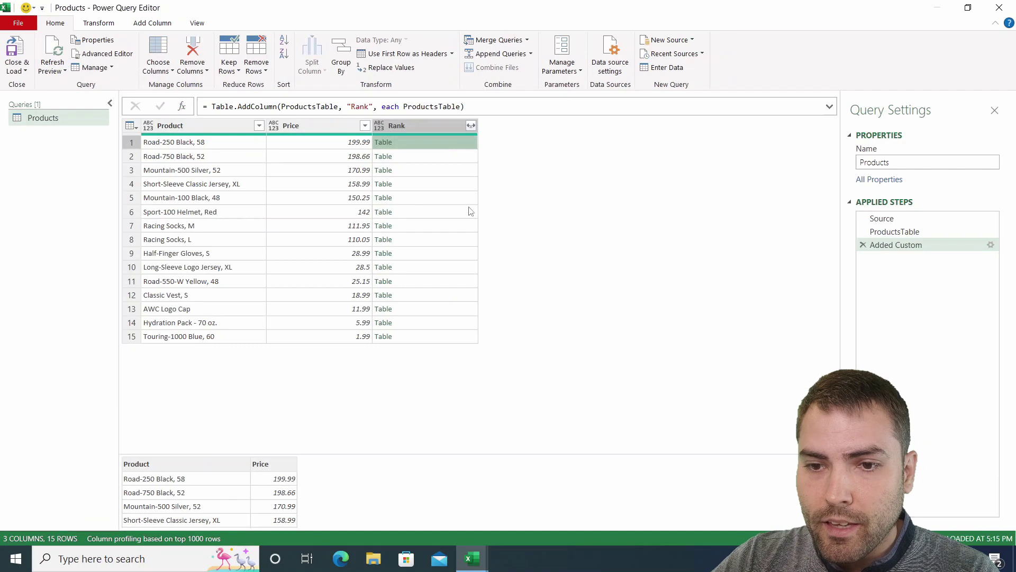
- Enlarge row 1's nested Rank table preview and place the cursor before ProductsTable in the formula
scroll(193, 495, down, 2)
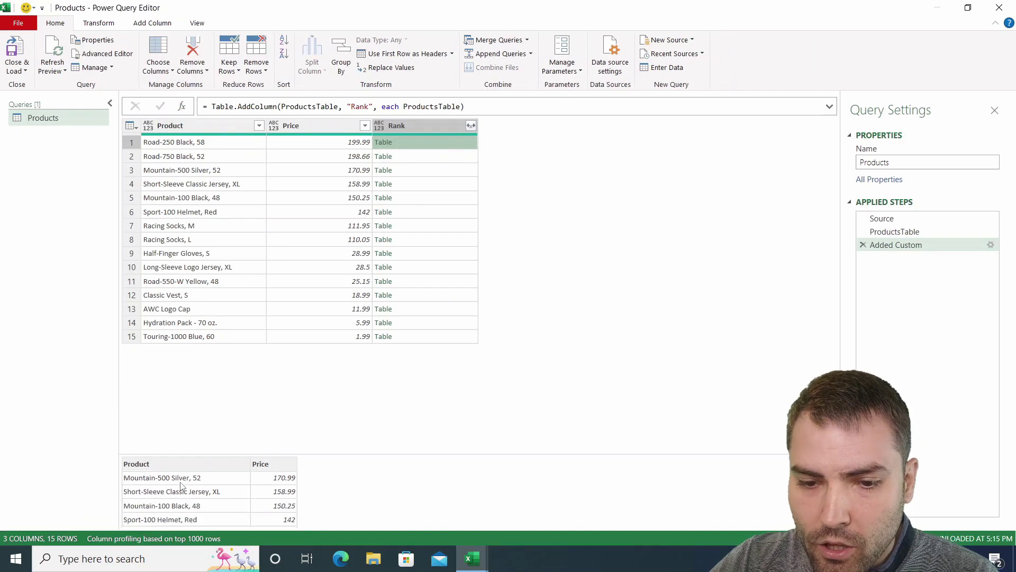
drag(411, 453, 411, 363)
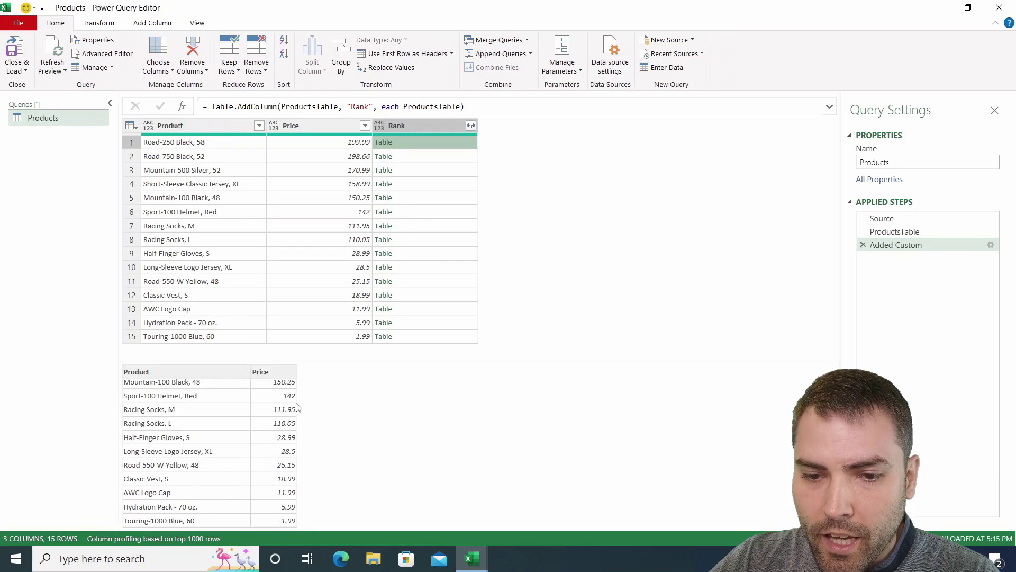
scroll(293, 411, up, 2)
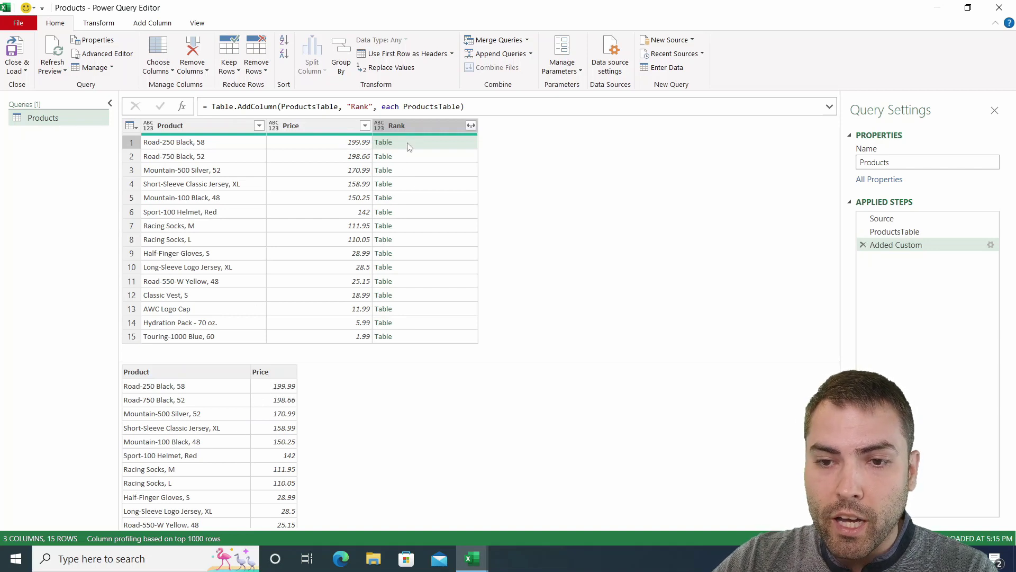
click(441, 156)
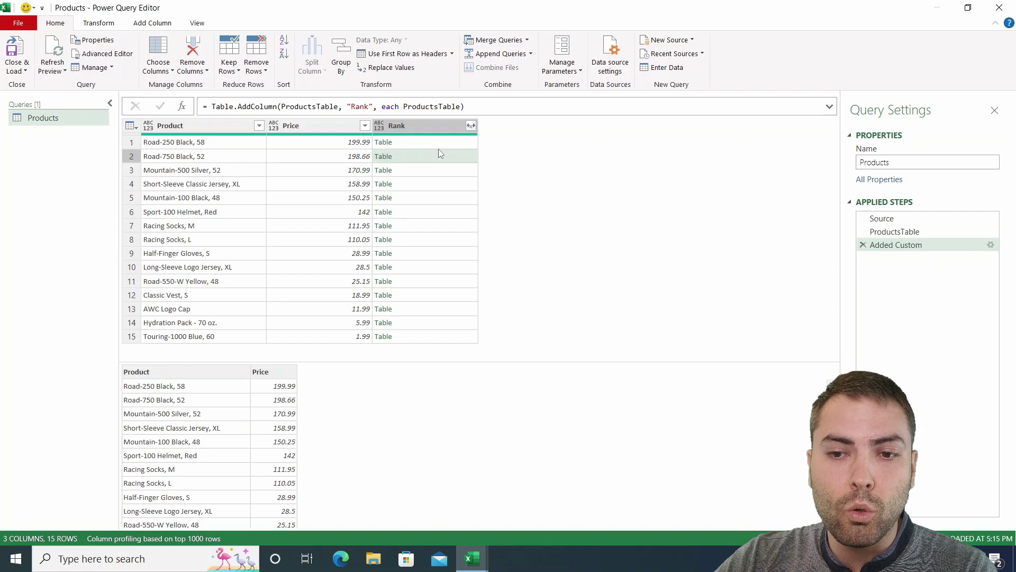
click(429, 142)
click(404, 106)
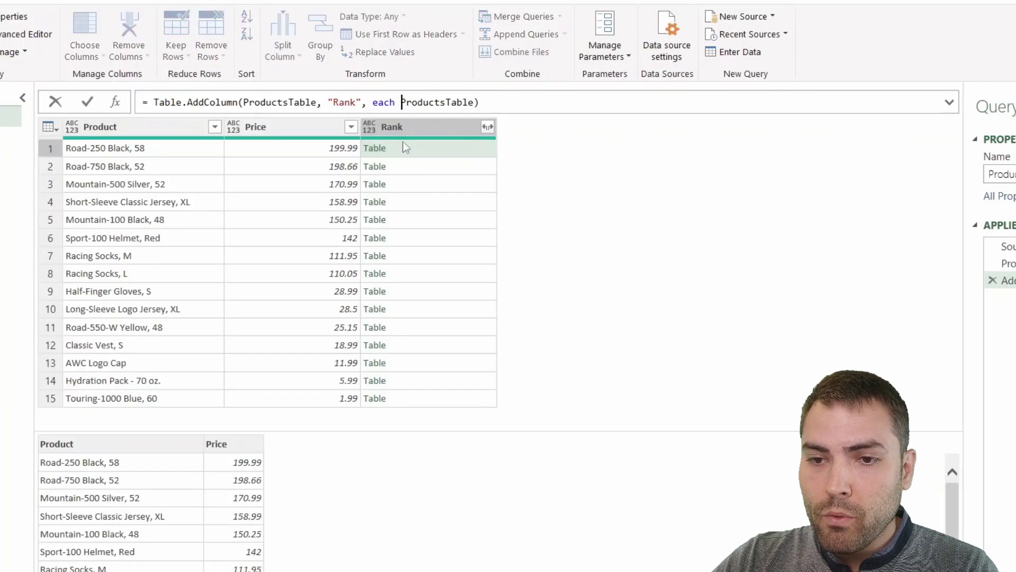
- Change the Rank formula to Table.SelectRows(ProductsTable, each [Price]>=199.99) and apply it
text(Table)
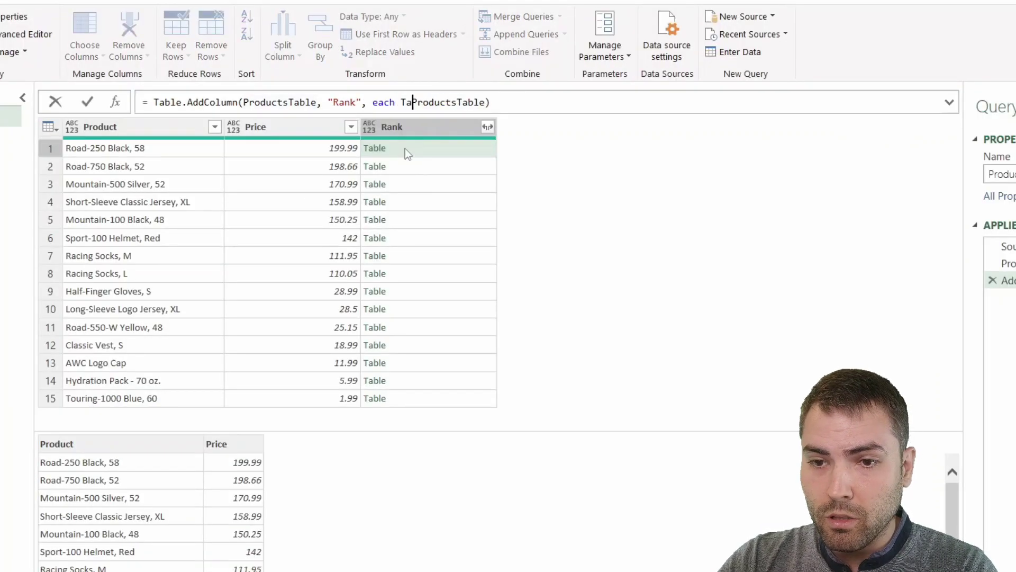
text(.Select)
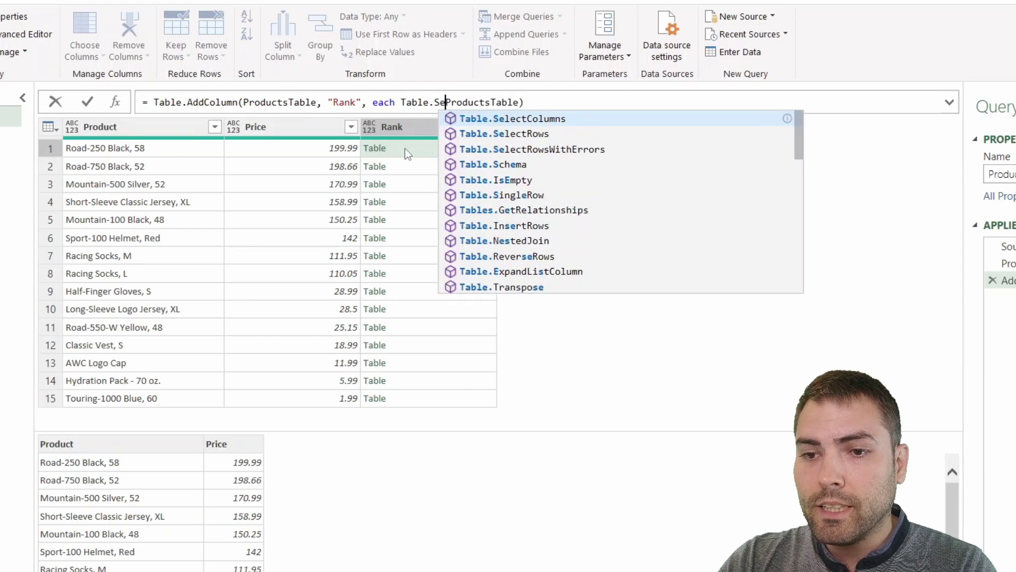
key(Down)
key(Tab)
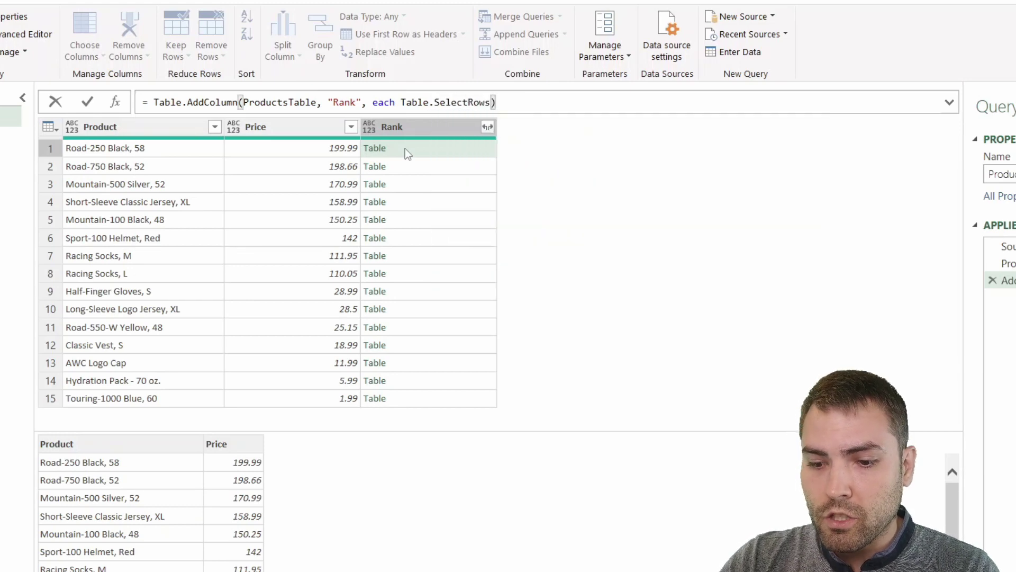
text((Produ)
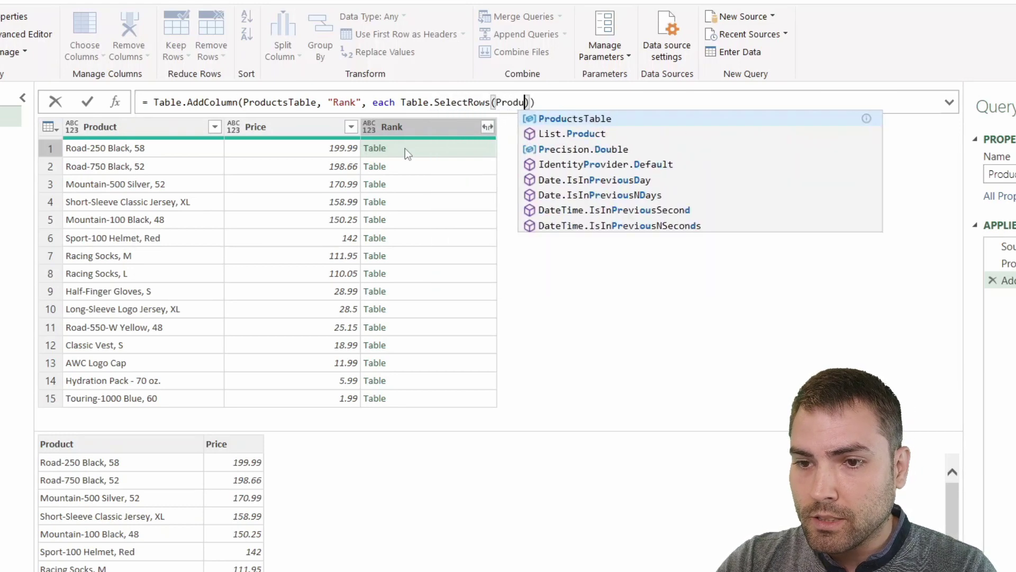
key(Tab)
text(,)
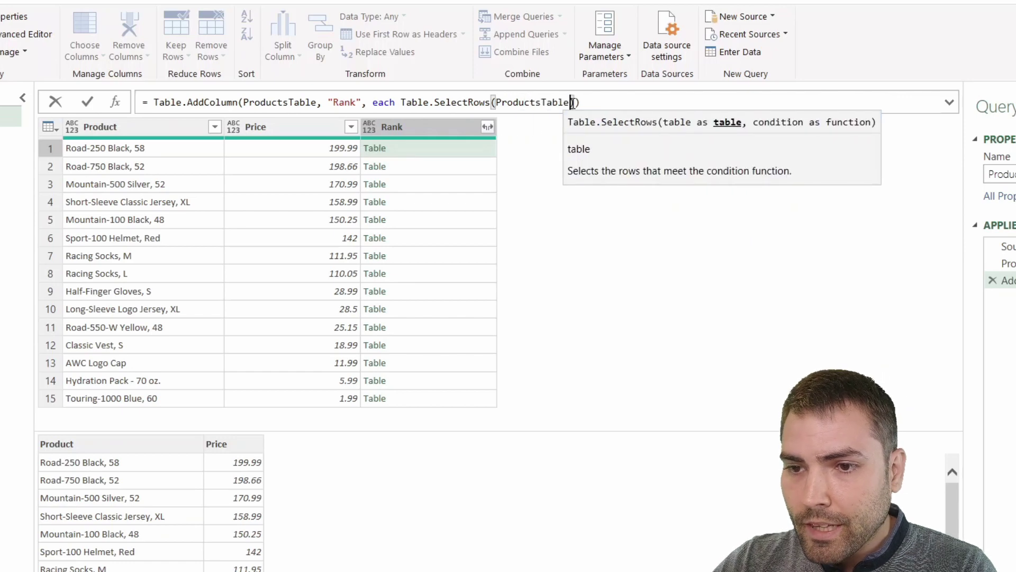
text( each)
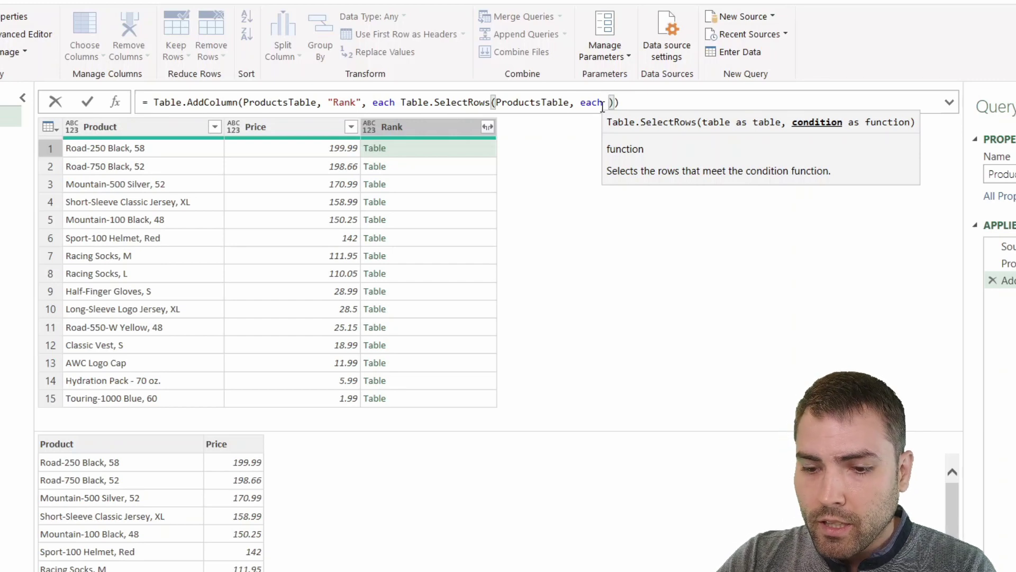
text([)
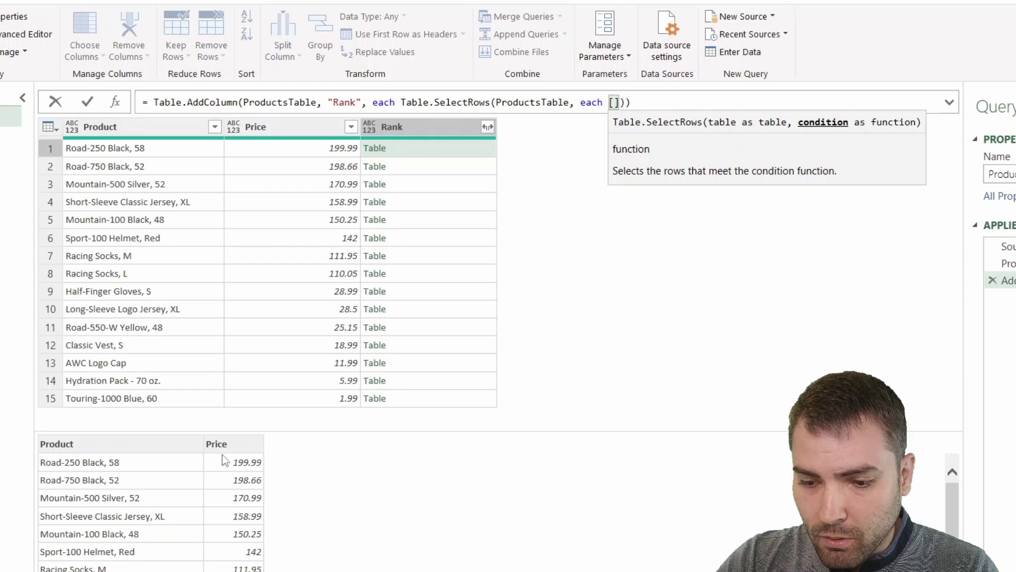
text(Price)
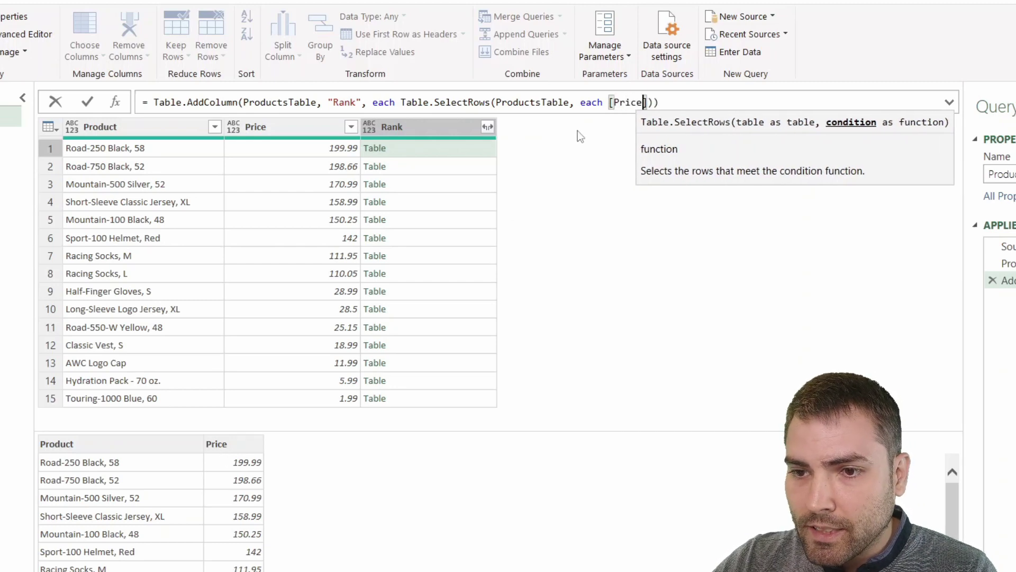
drag(608, 102, 643, 106)
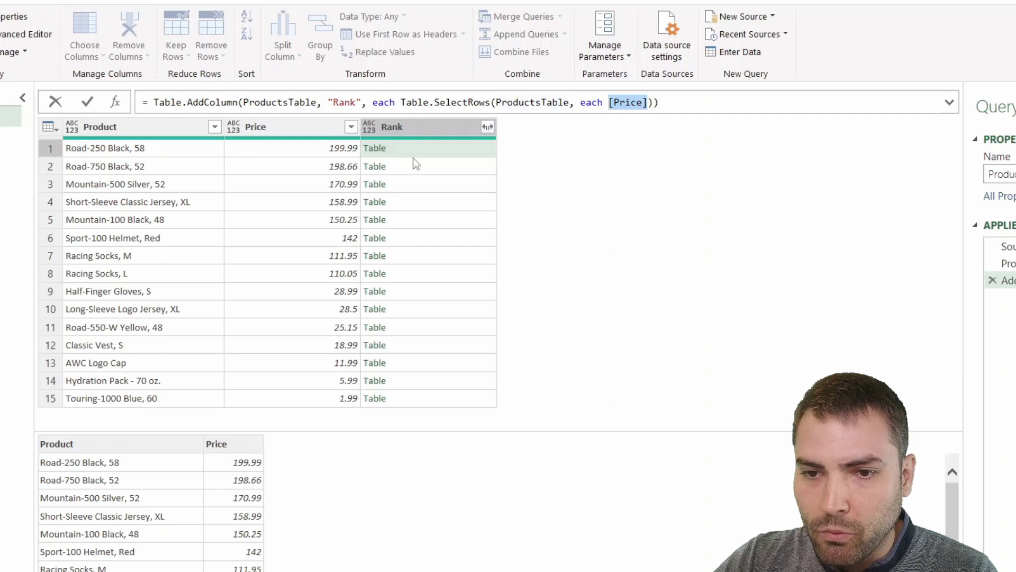
key(Right)
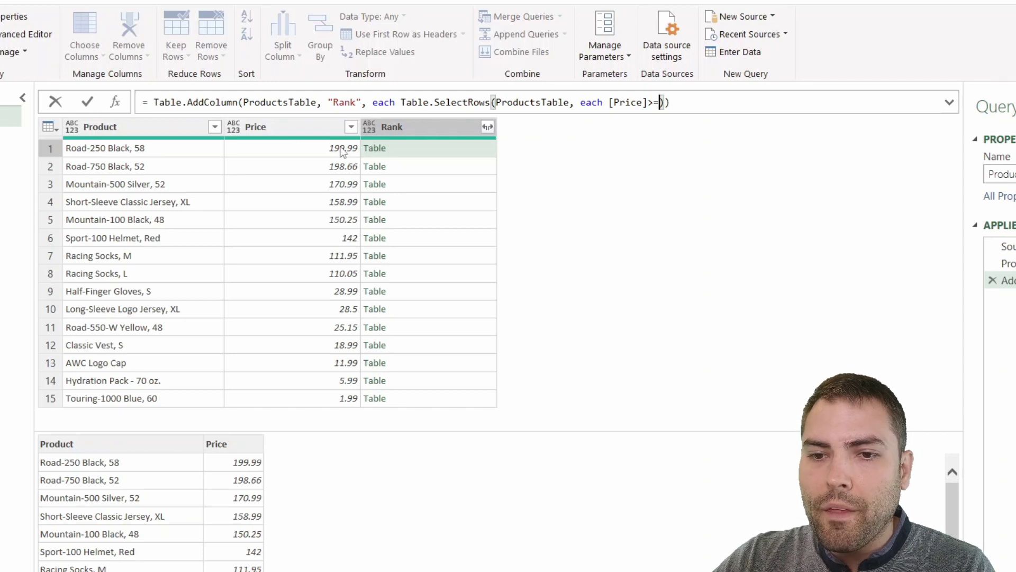
text(199.99)
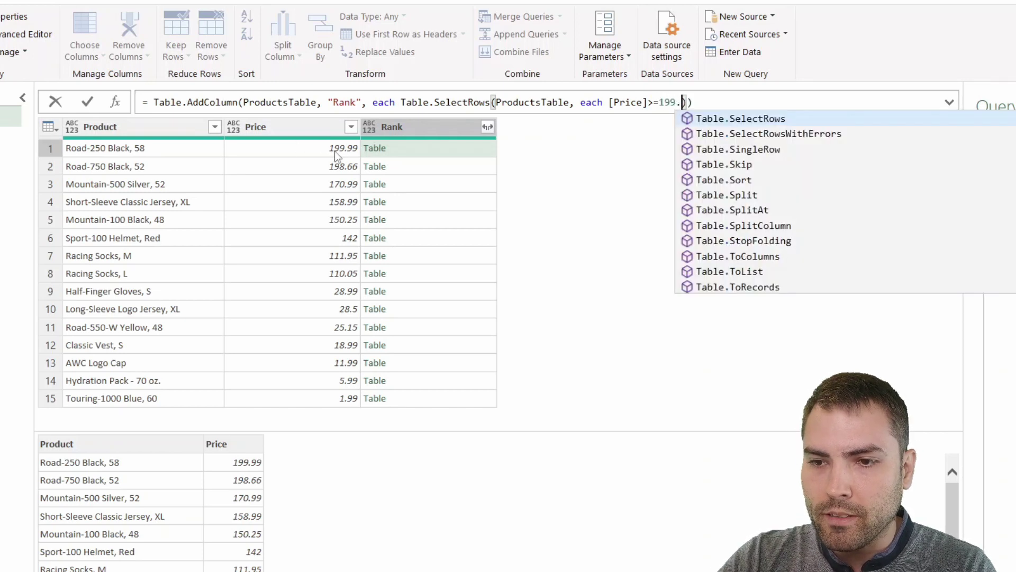
click(624, 176)
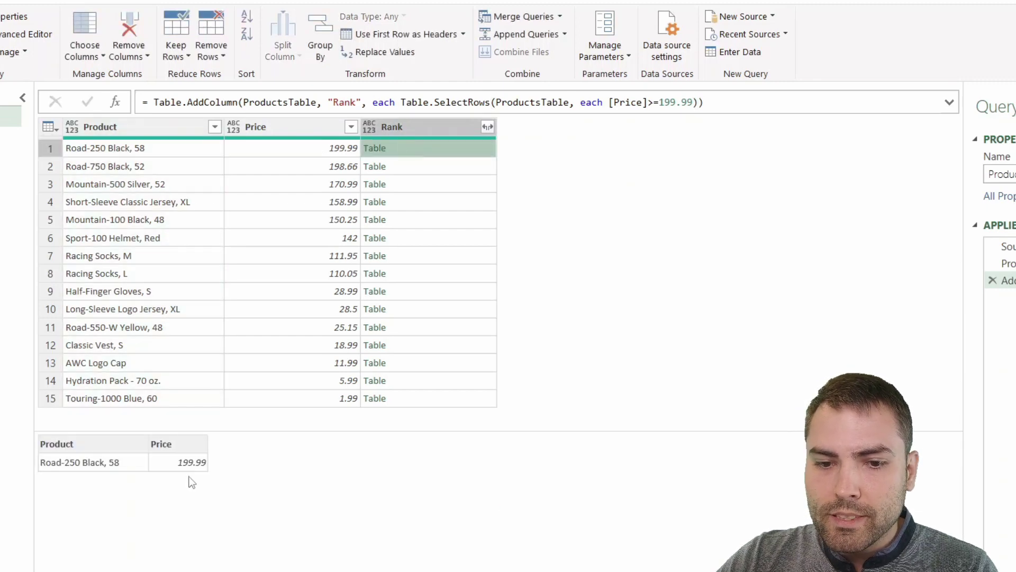
- Edit the price threshold from 199.99 to 198.66 and preview row 2's Rank table
click(335, 167)
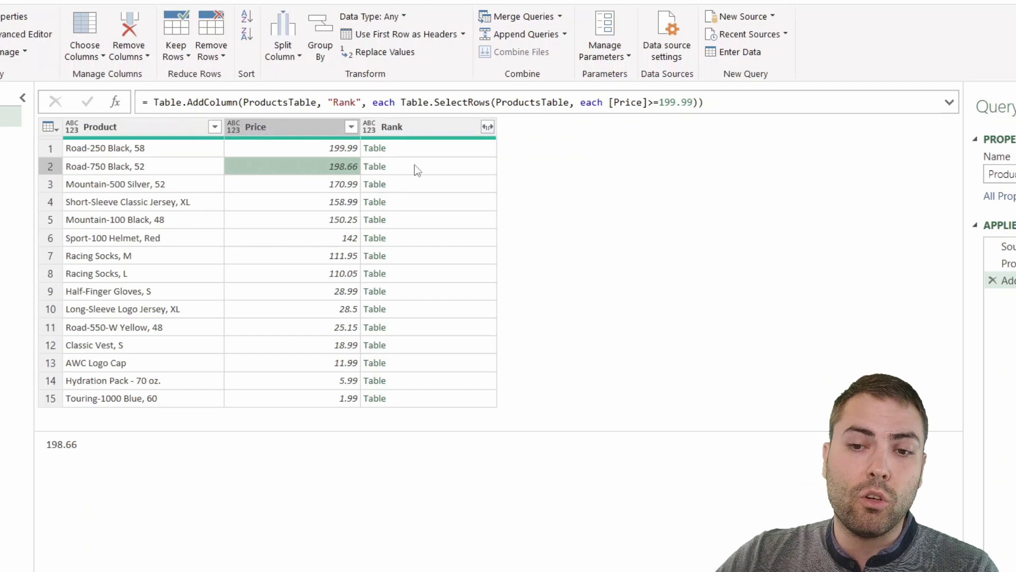
click(672, 101)
text(8)
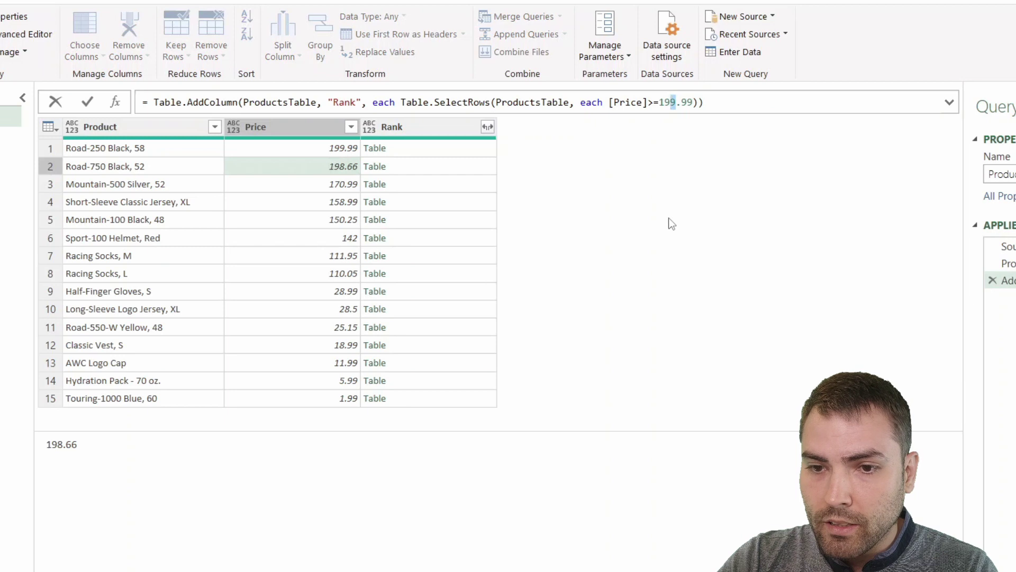
drag(694, 102, 682, 102)
text(66)
key(Return)
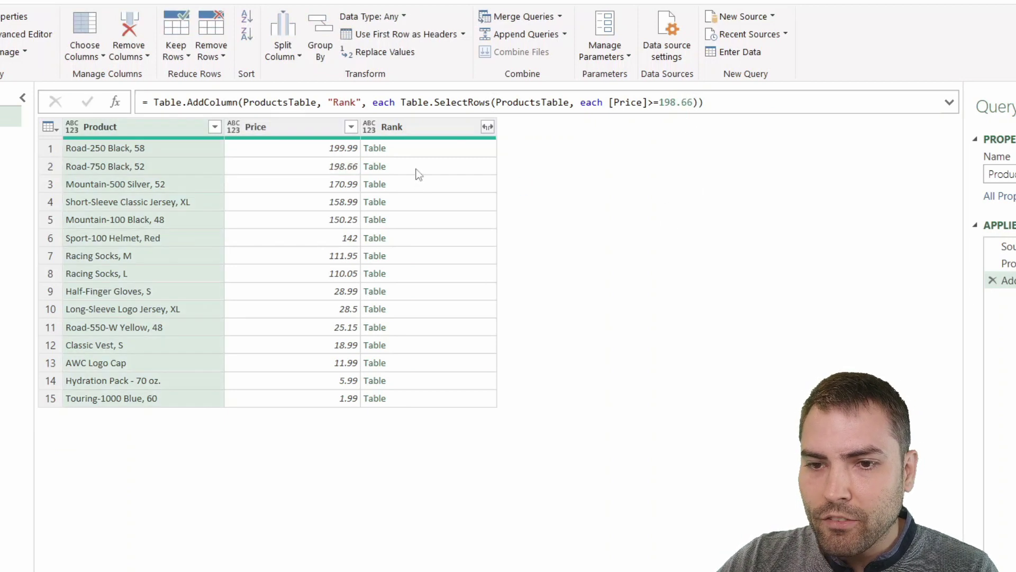
click(418, 171)
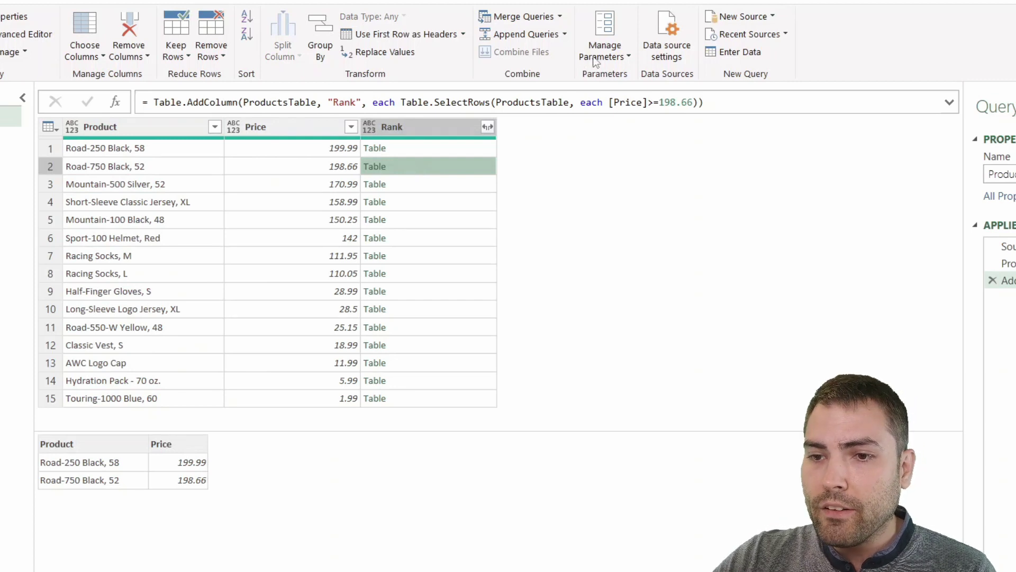
- Compare the row 1 and row 2 Rank previews with the formula left at 198.66
click(395, 102)
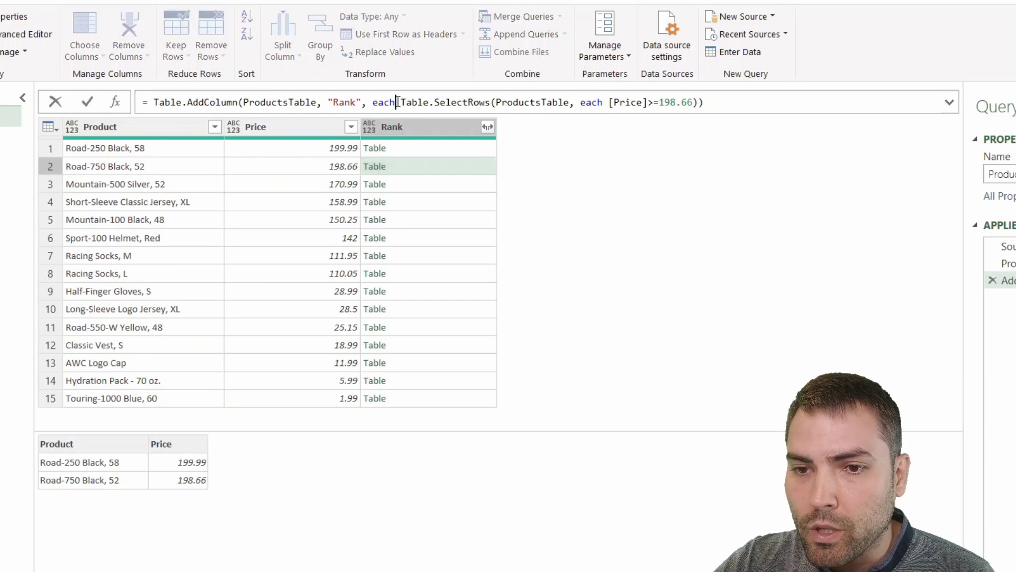
click(453, 154)
click(452, 165)
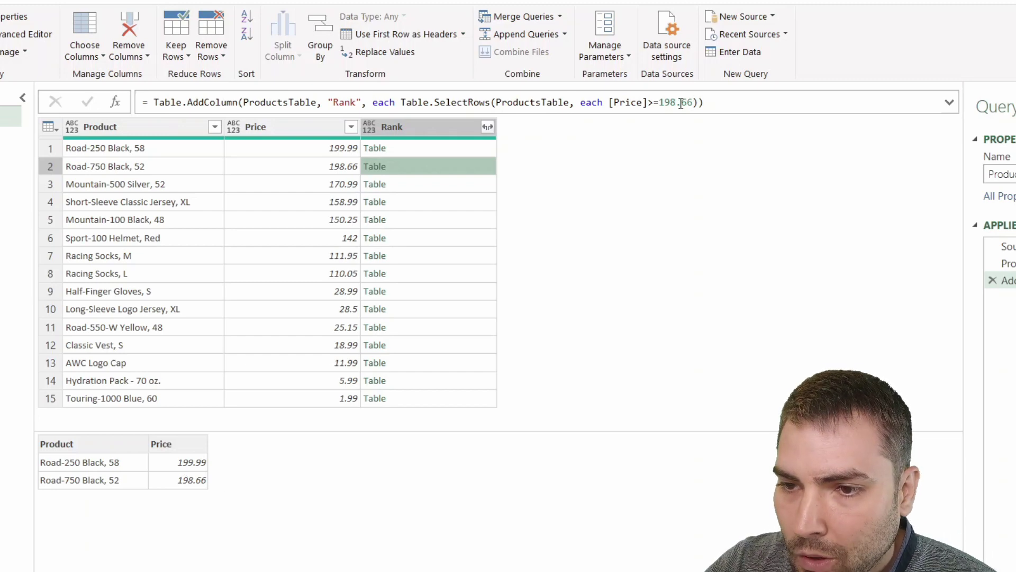
drag(660, 102, 694, 101)
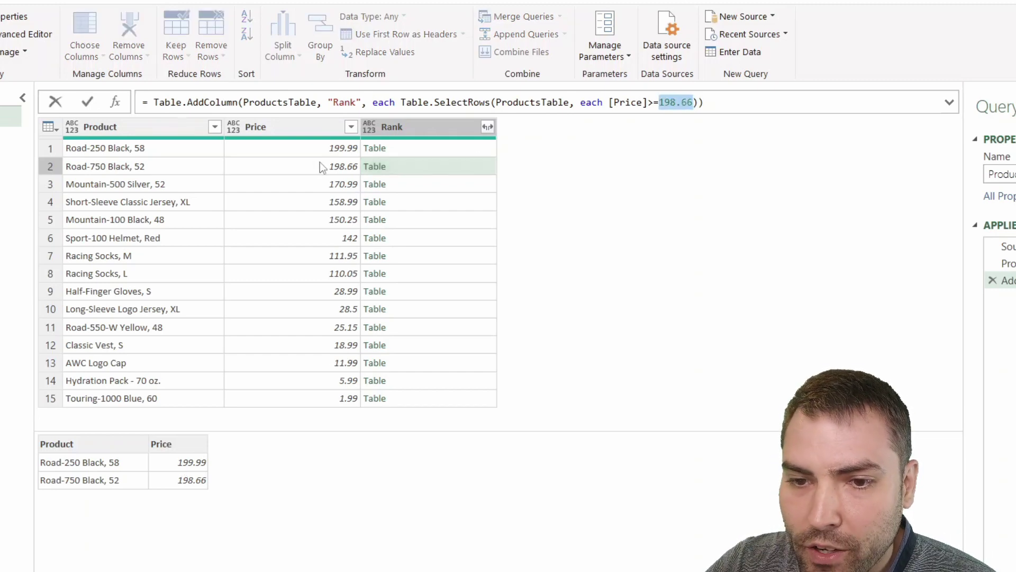
click(736, 97)
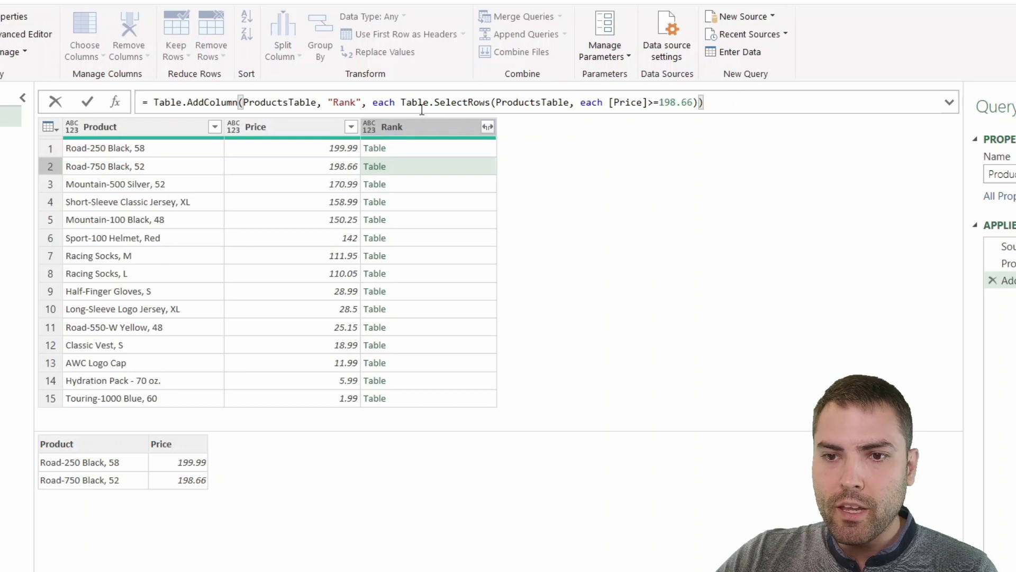
- Replace the outer each with (_)=> in the Rank formula and commit it
double_click(385, 102)
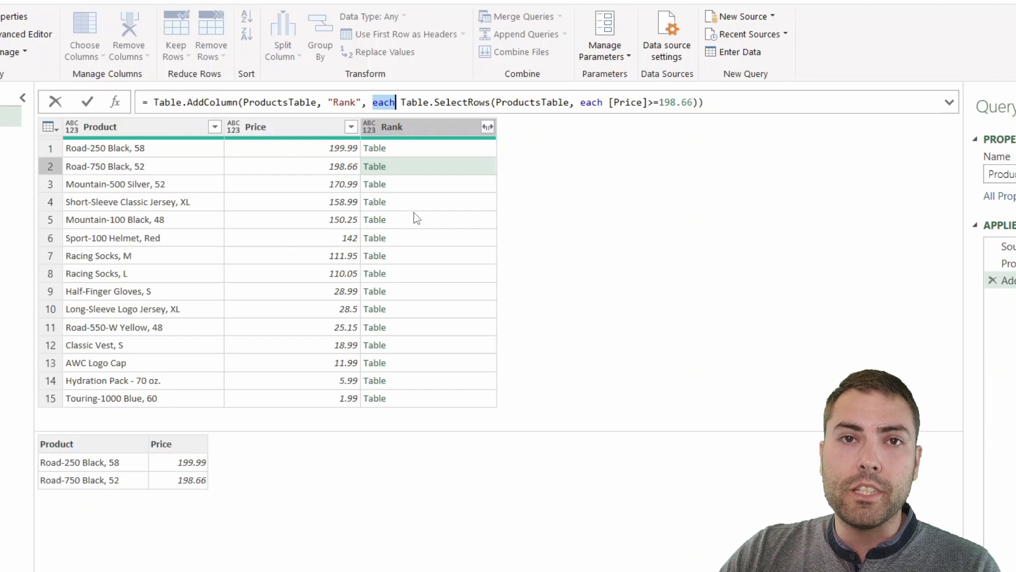
text(())
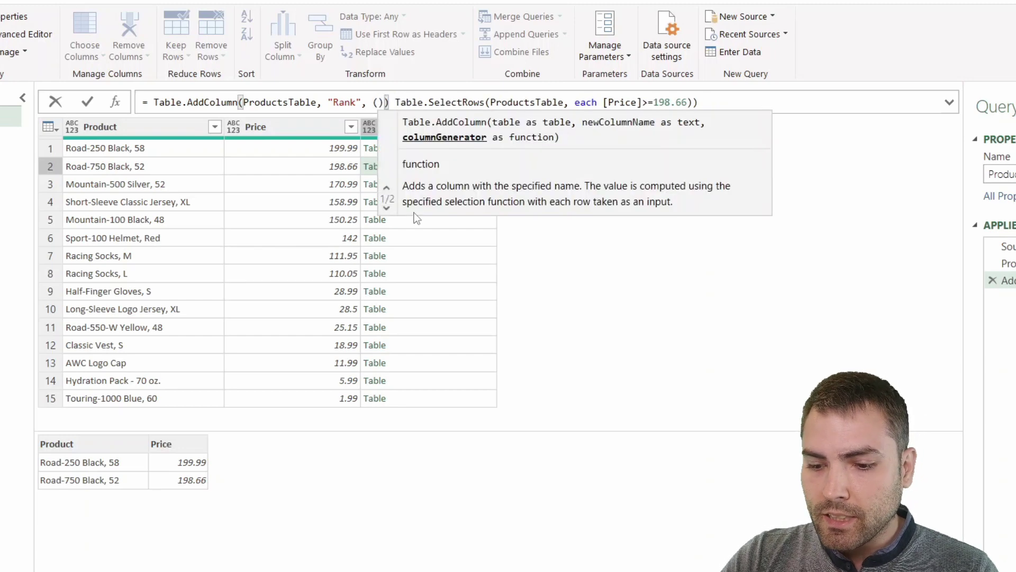
text(=>)
key(Delete)
key(Return)
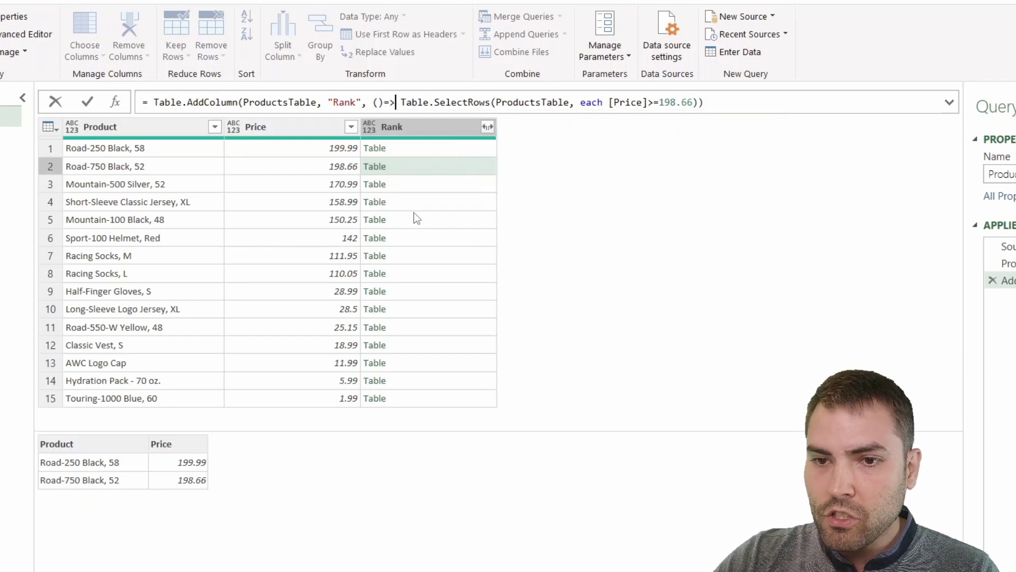
click(378, 102)
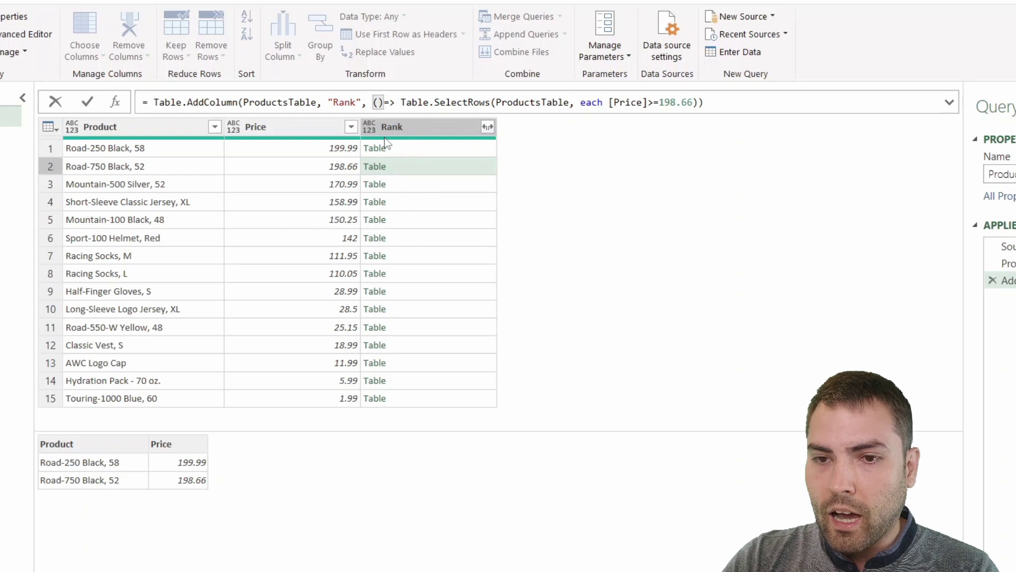
text(_)
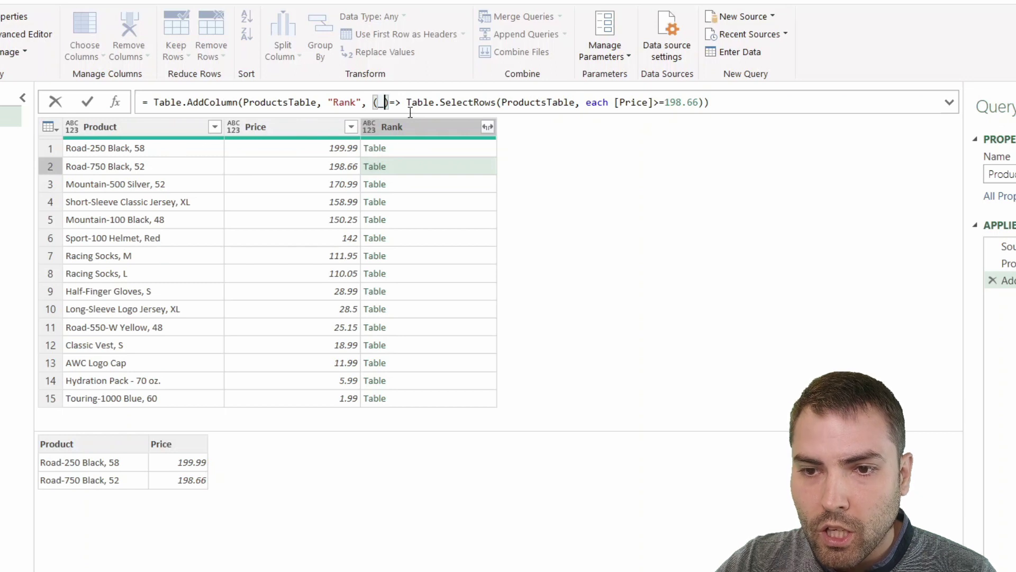
key(Return)
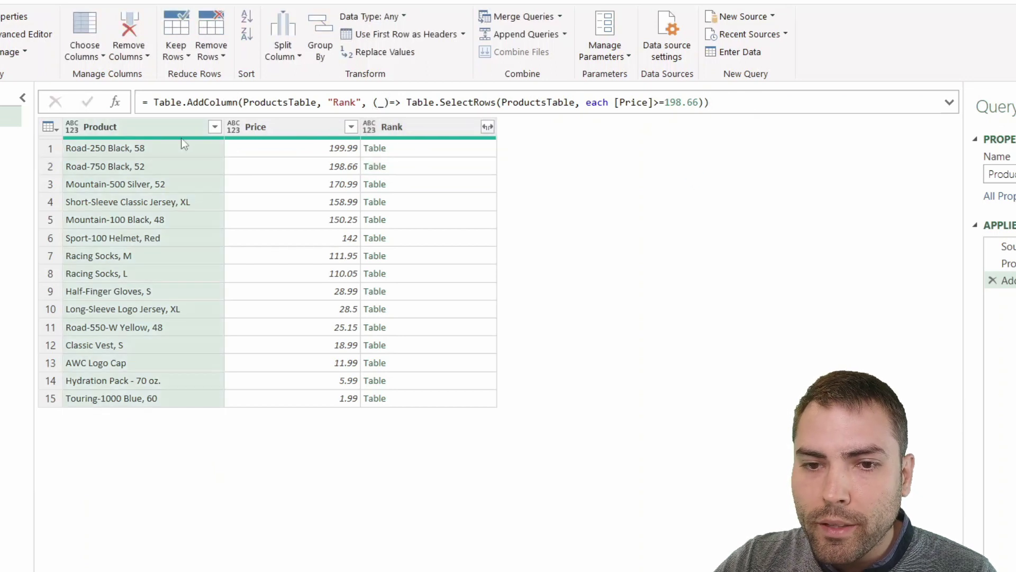